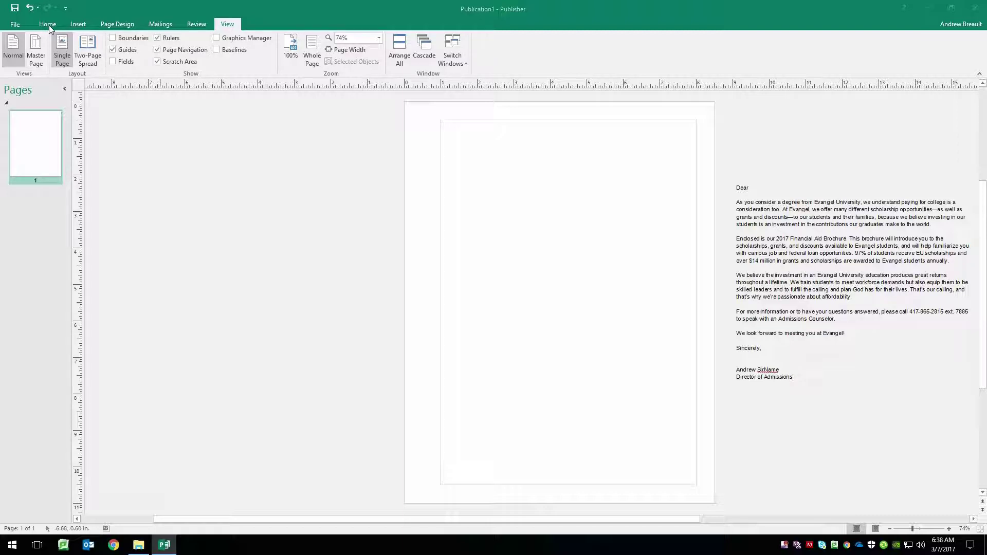
# Open the margin presets, close them unchanged, and add a horizontal guide about 2.25 in down
pyautogui.click(115, 26)
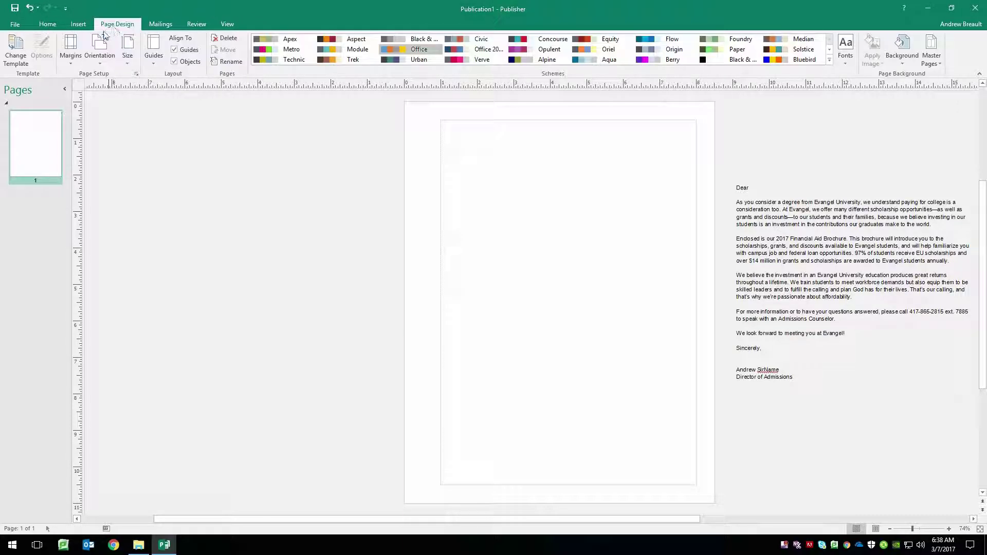
pyautogui.click(73, 59)
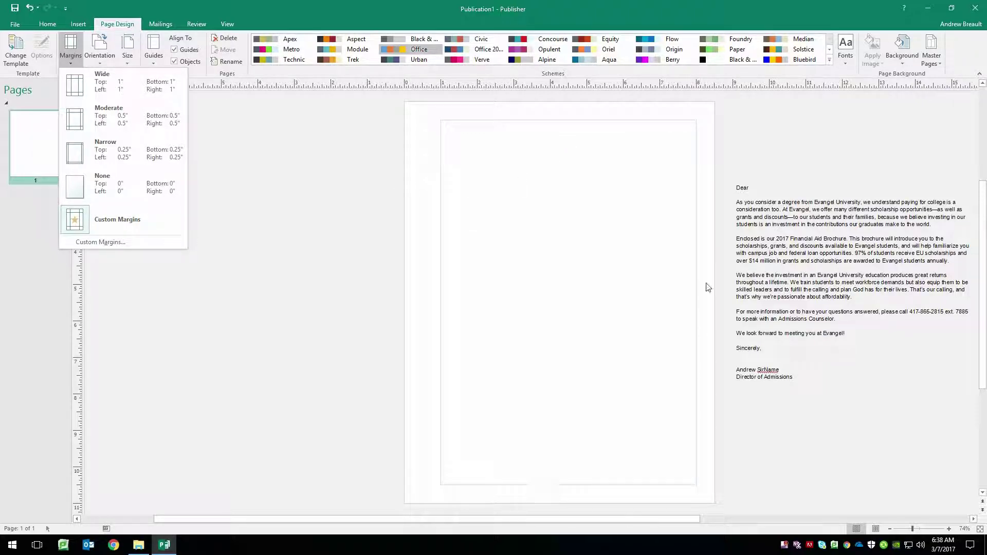
pyautogui.click(246, 209)
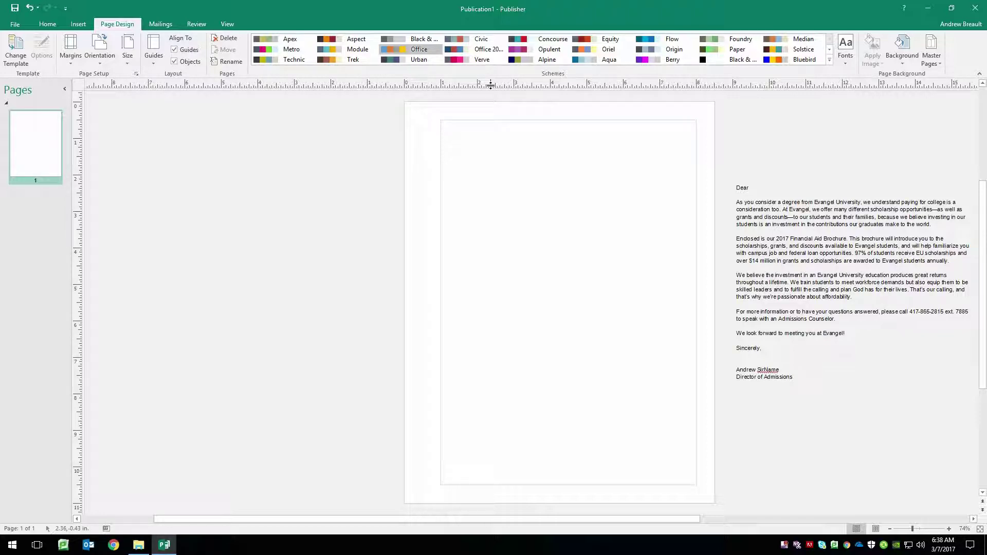
pyautogui.moveTo(491, 84); pyautogui.dragTo(489, 184)
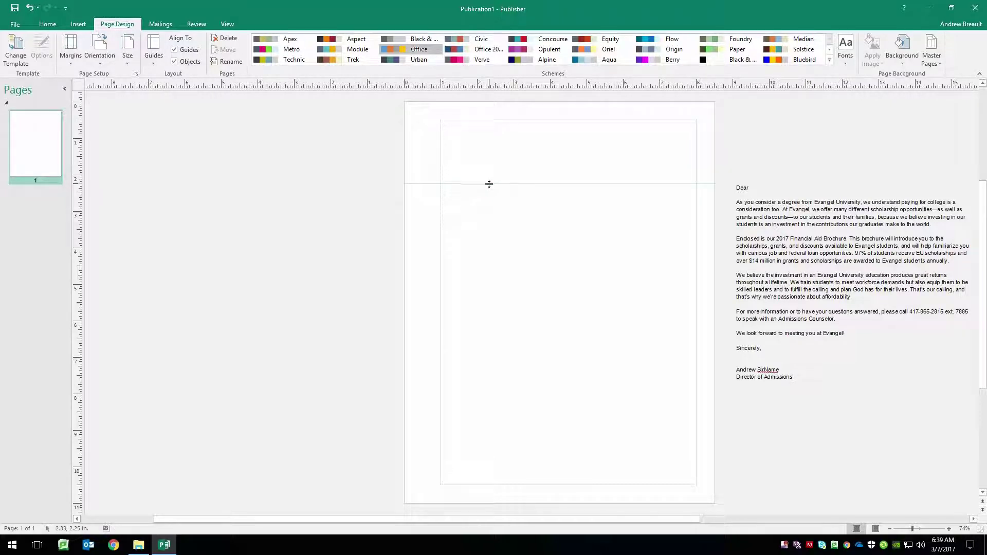
# Place more horizontal guides, the lowest about 4 in down, then move the letter text box onto the page
pyautogui.click(511, 198)
pyautogui.moveTo(492, 84); pyautogui.dragTo(492, 85)
pyautogui.moveTo(492, 85); pyautogui.dragTo(496, 220)
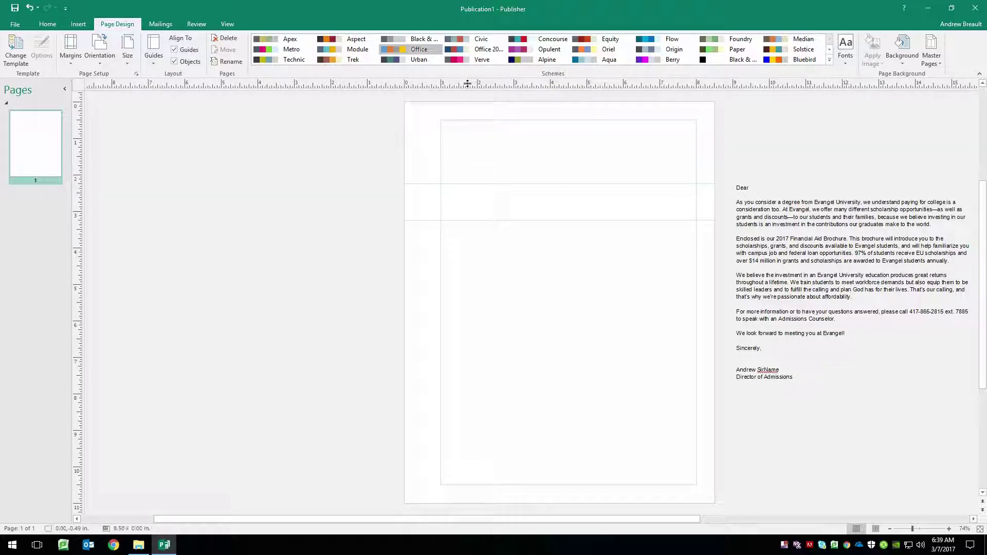
pyautogui.moveTo(466, 85); pyautogui.dragTo(487, 249)
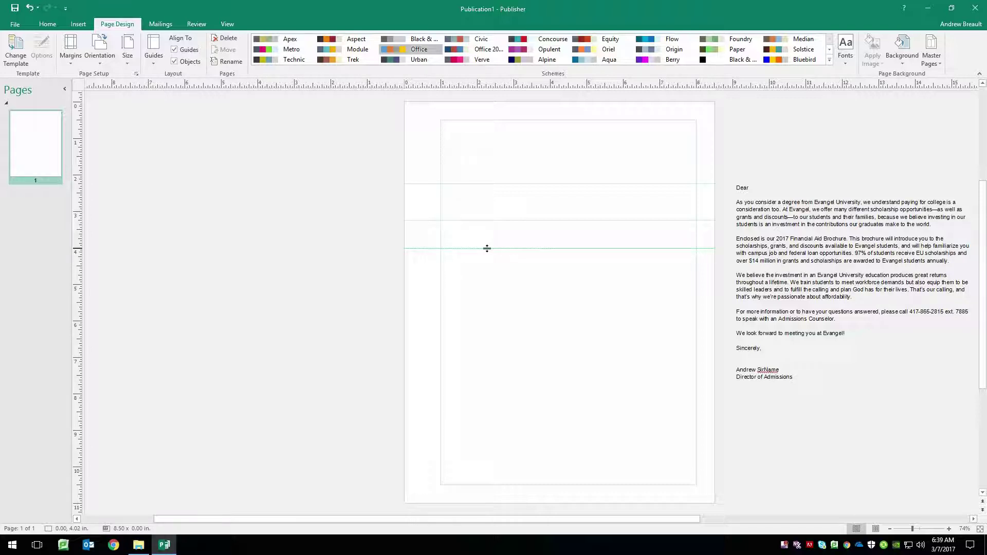
pyautogui.moveTo(487, 248); pyautogui.dragTo(487, 248)
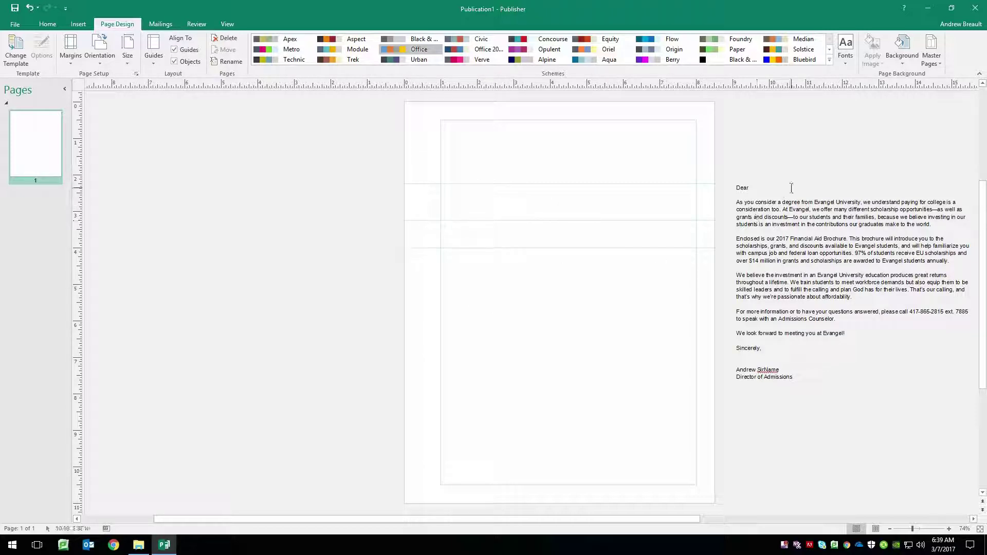
pyautogui.moveTo(789, 183); pyautogui.dragTo(474, 249)
# Drop the letter text box just below the lowest guide and select it
pyautogui.click(341, 293)
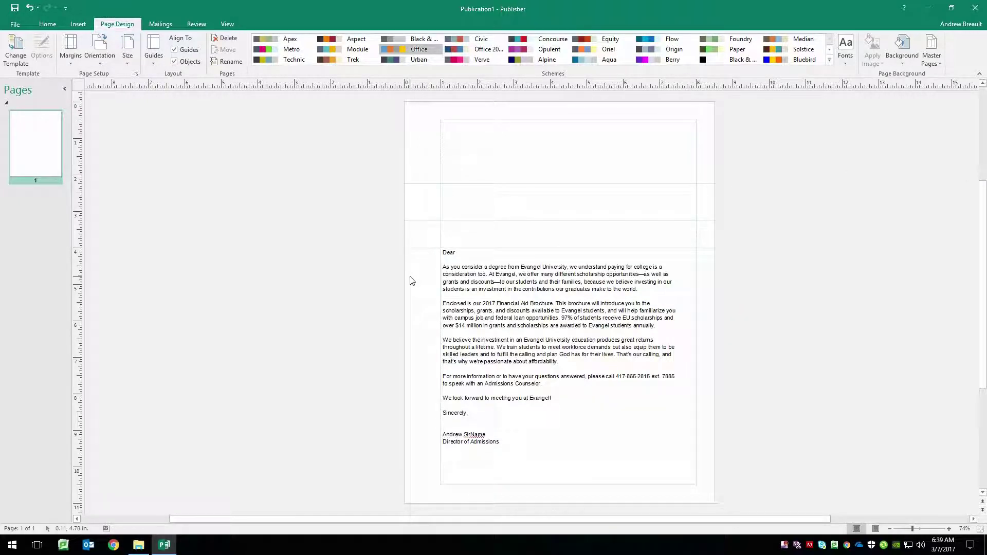
pyautogui.click(467, 252)
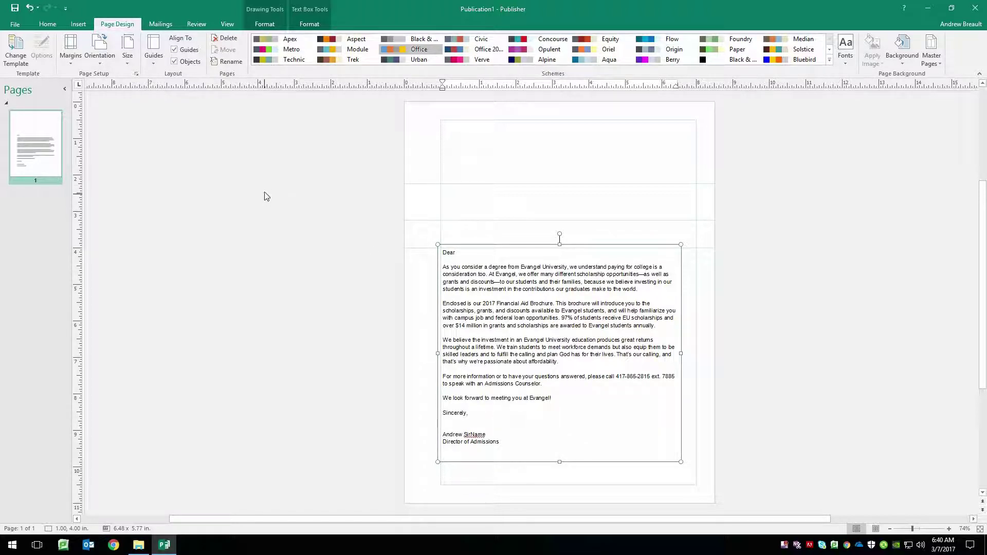
# Launch the Step-by-Step Mail Merge Wizard from the Mailings tab and proceed to recipient selection
pyautogui.click(161, 24)
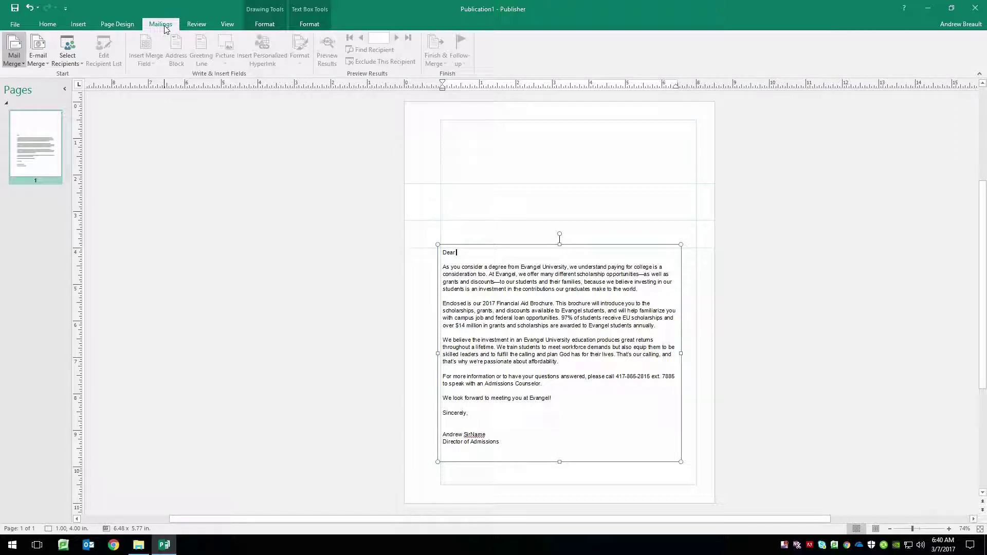
pyautogui.click(22, 64)
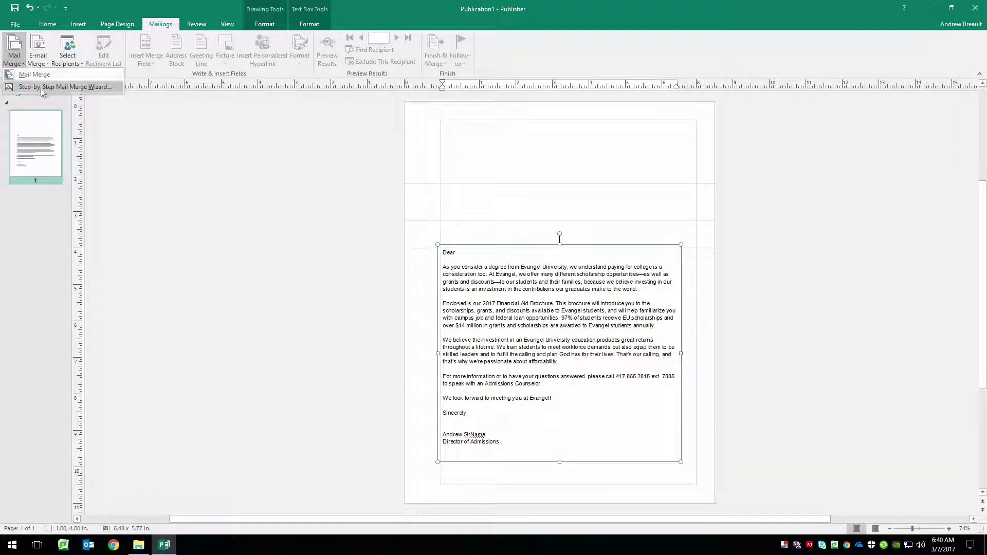
pyautogui.click(85, 87)
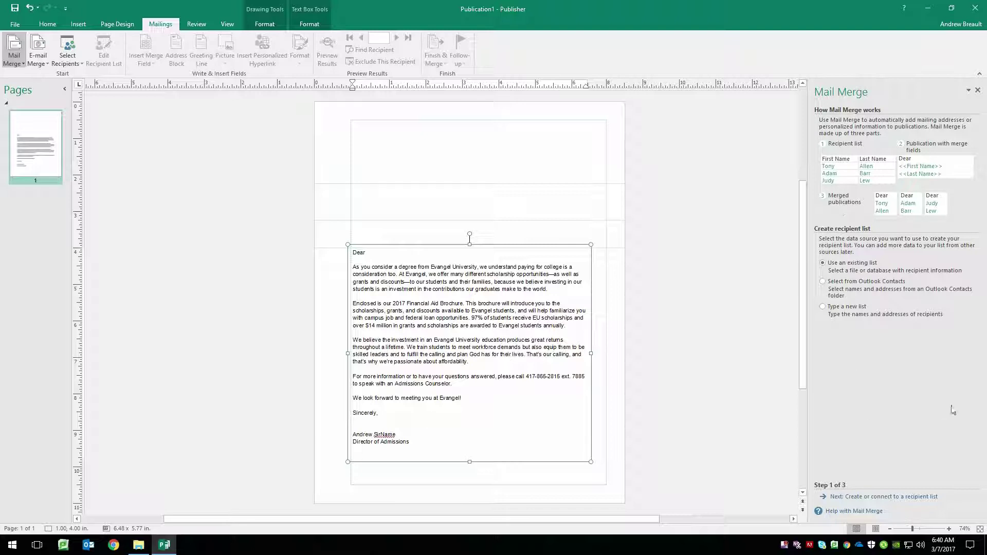
pyautogui.click(877, 497)
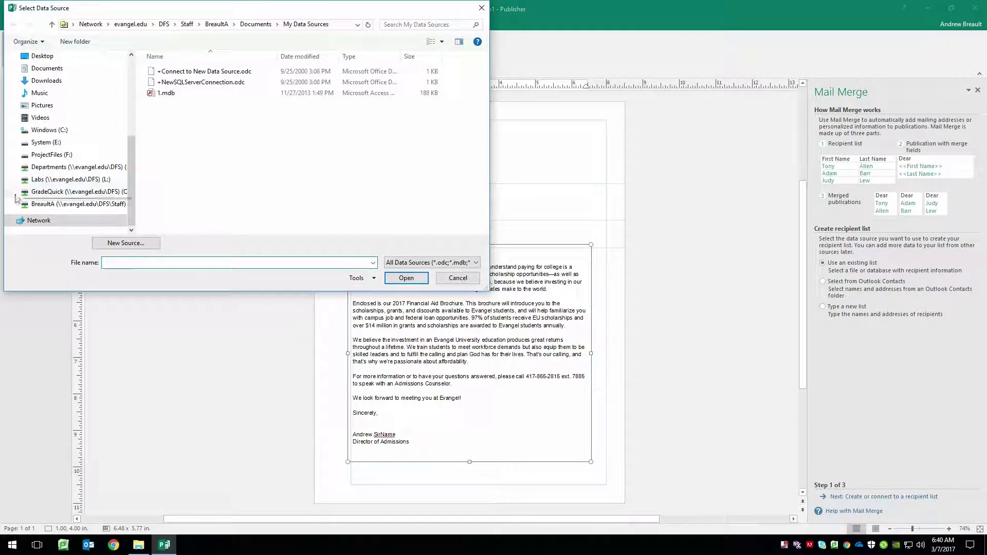
# Choose MailingList.csv from ProjectFiles (F:) > ScreenCapture as the recipient list
pyautogui.moveTo(134, 180); pyautogui.dragTo(128, 93)
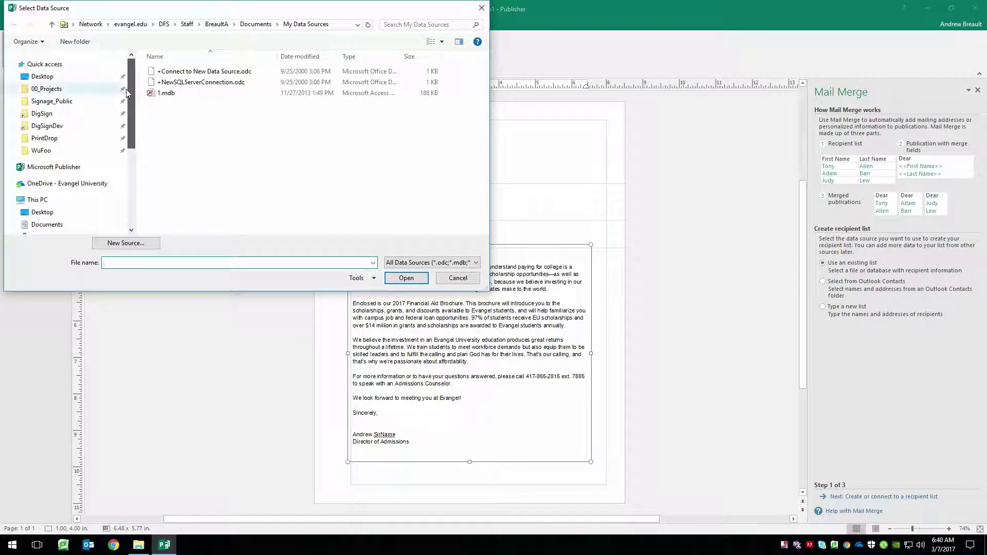
pyautogui.click(97, 200)
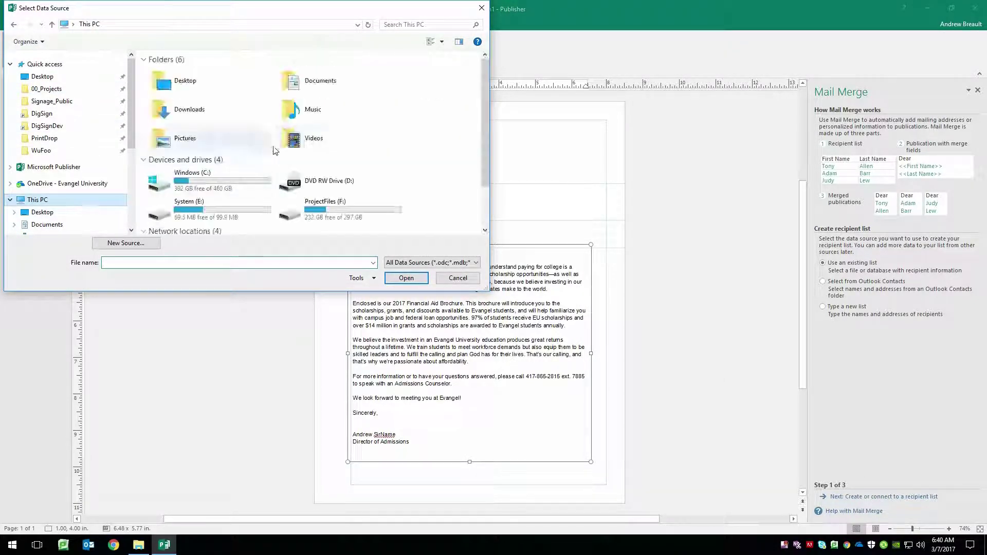
pyautogui.doubleClick(339, 218)
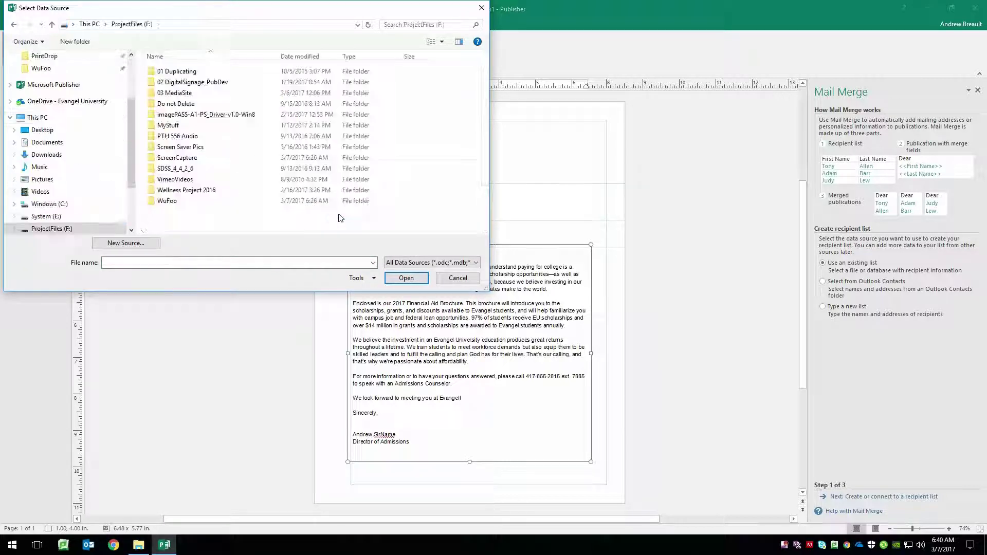
pyautogui.doubleClick(180, 159)
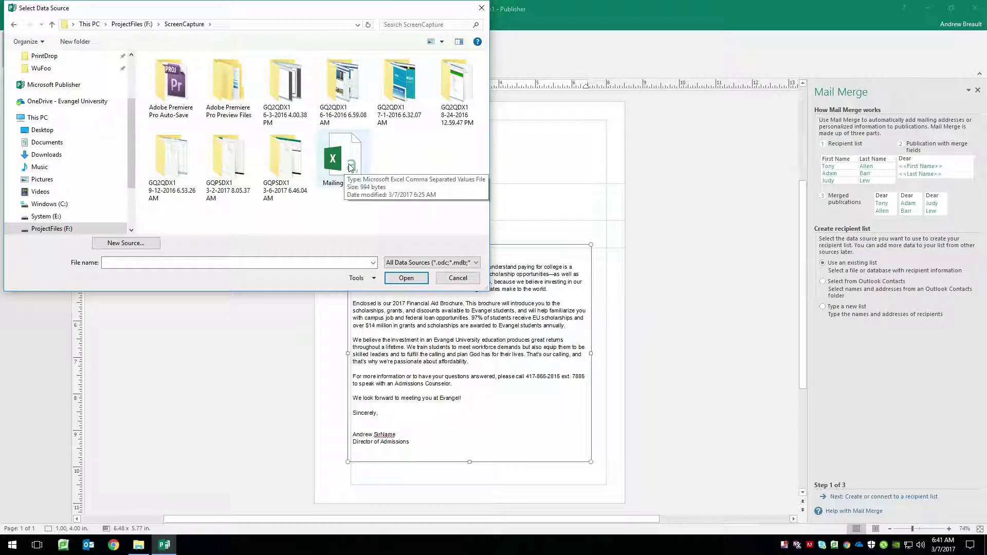
pyautogui.doubleClick(350, 167)
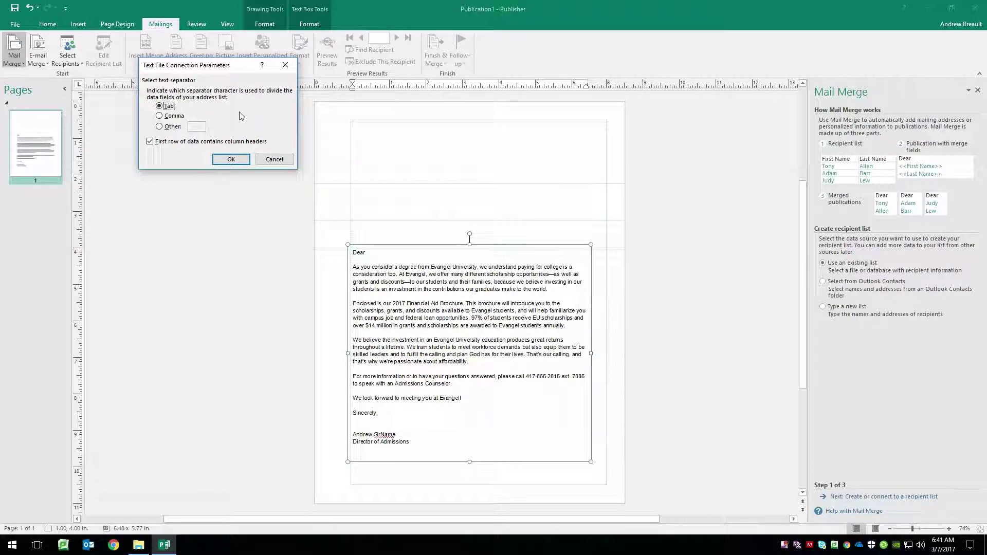
# Set the comma field separator and accept the list of merge recipients
pyautogui.click(160, 116)
pyautogui.click(239, 160)
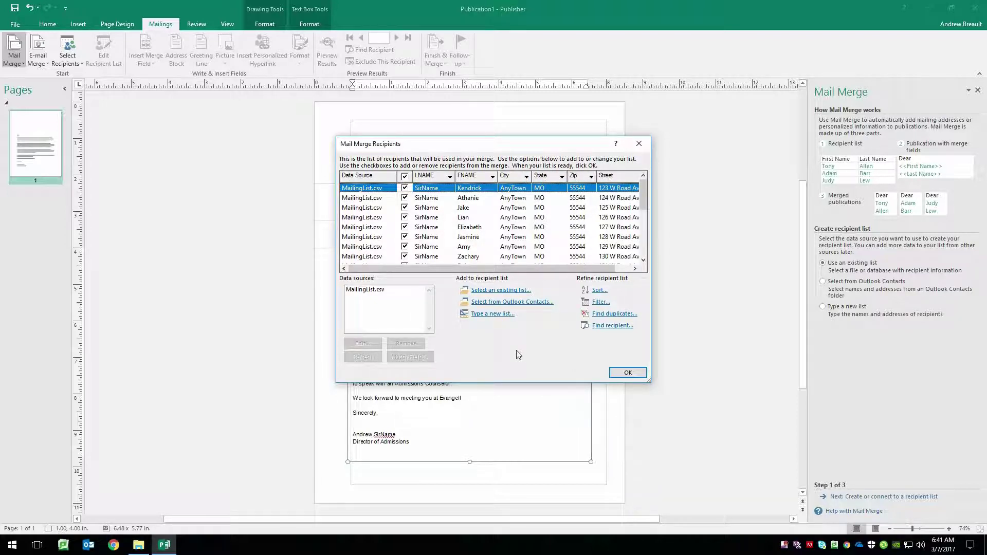
pyautogui.click(629, 374)
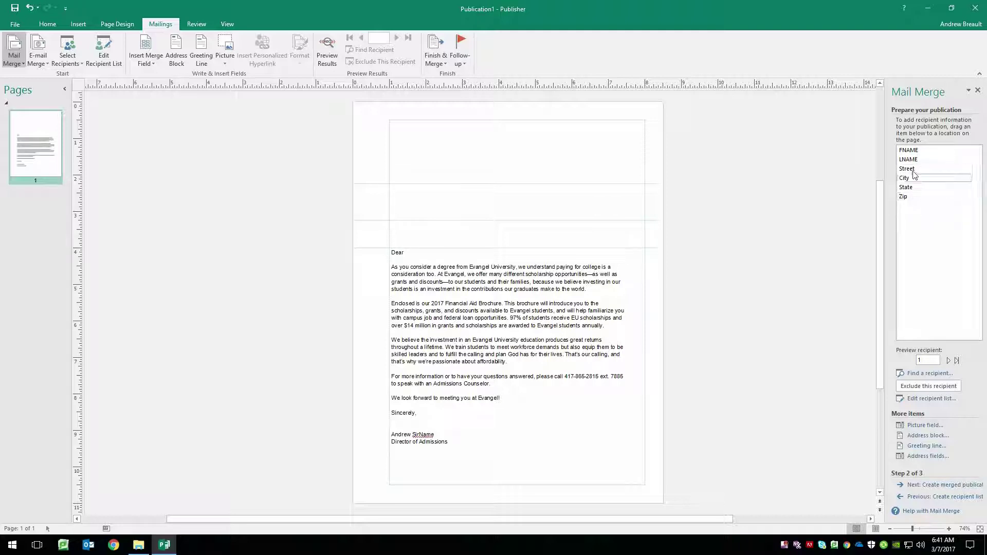
pyautogui.click(137, 546)
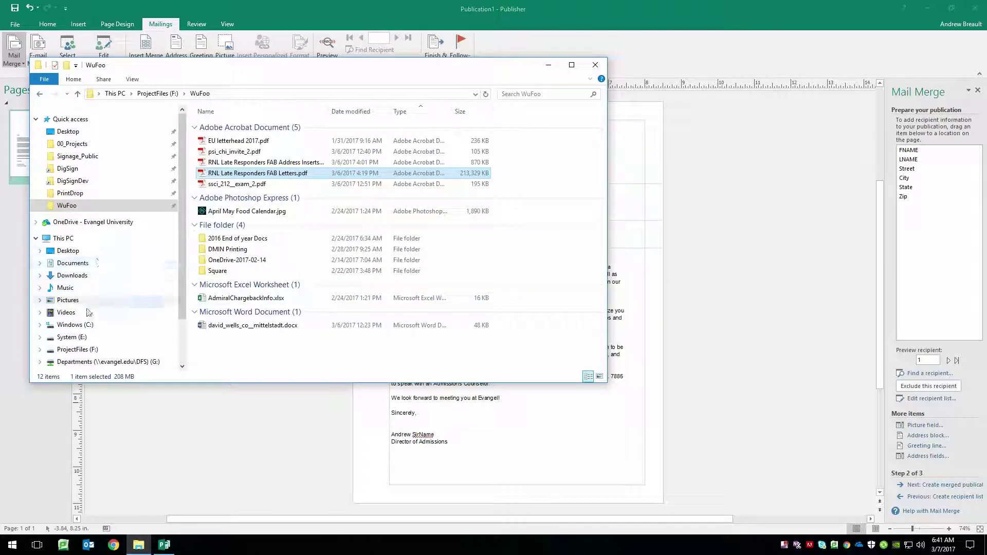
# Open MailingList.csv from ProjectFiles (F:) > ScreenCapture in Excel
pyautogui.click(75, 350)
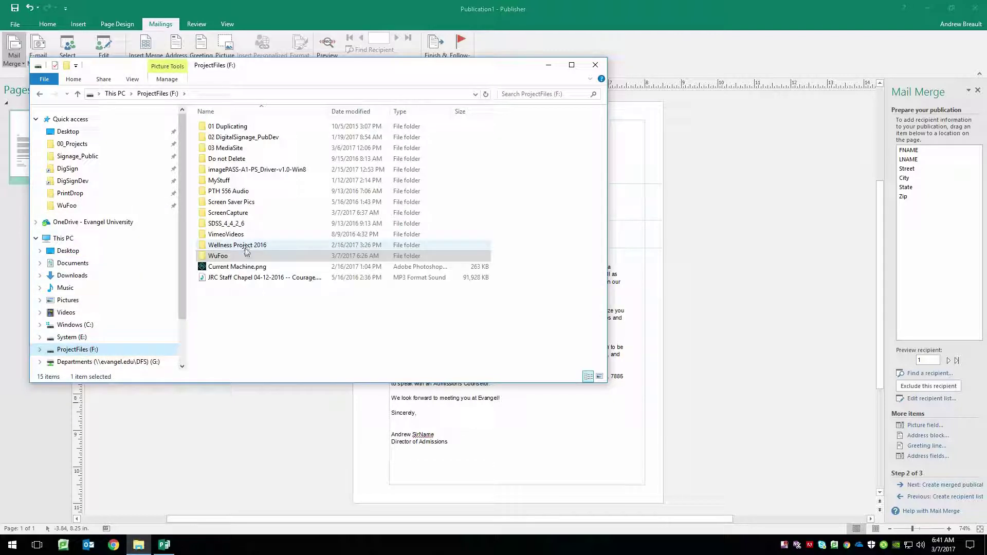
pyautogui.doubleClick(226, 213)
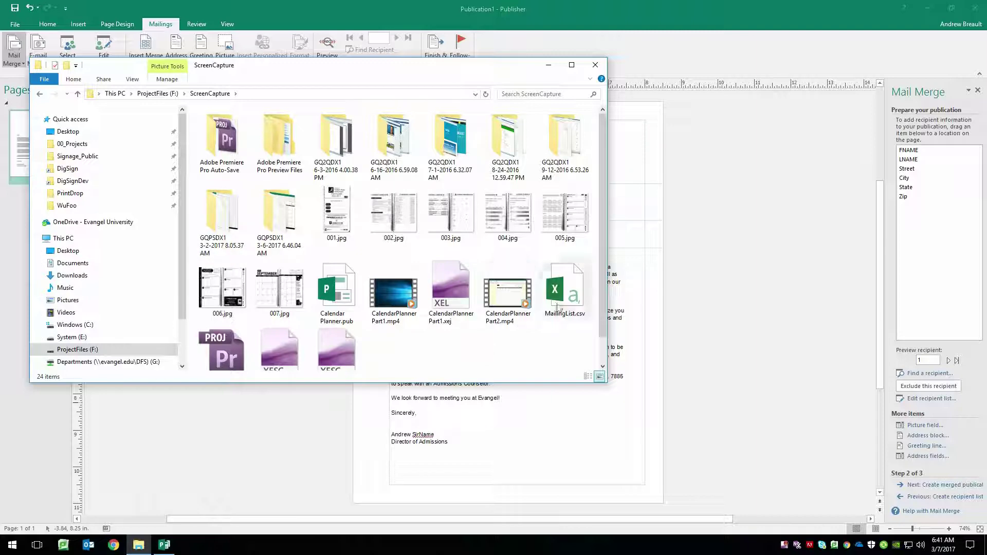
pyautogui.doubleClick(575, 295)
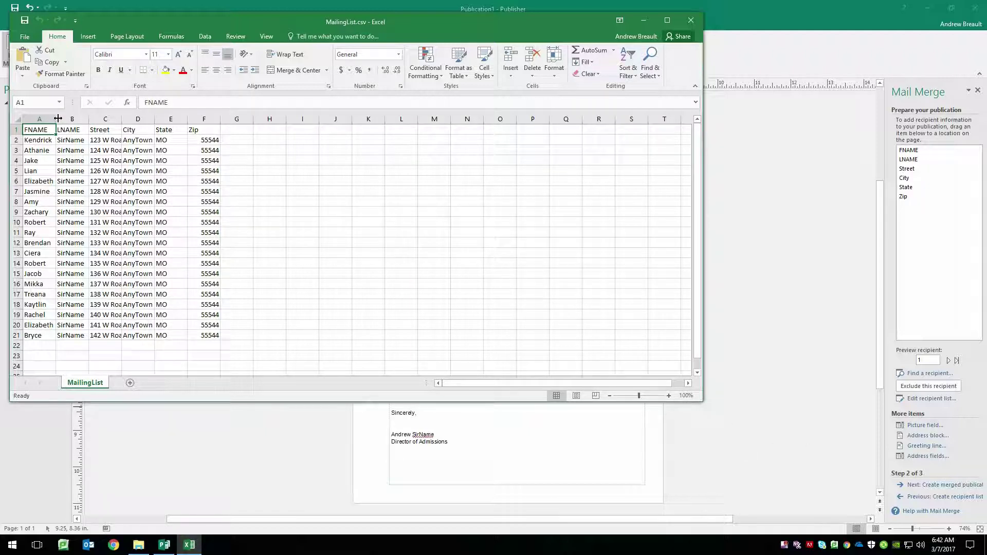
# Autofit mailing list columns B through F to their contents, then close Excel
pyautogui.doubleClick(88, 118)
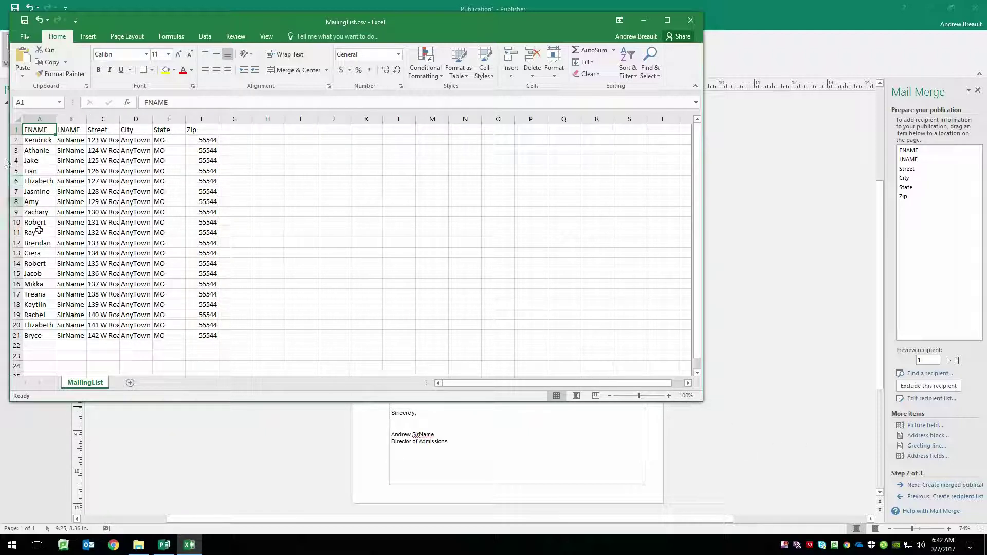
pyautogui.doubleClick(123, 119)
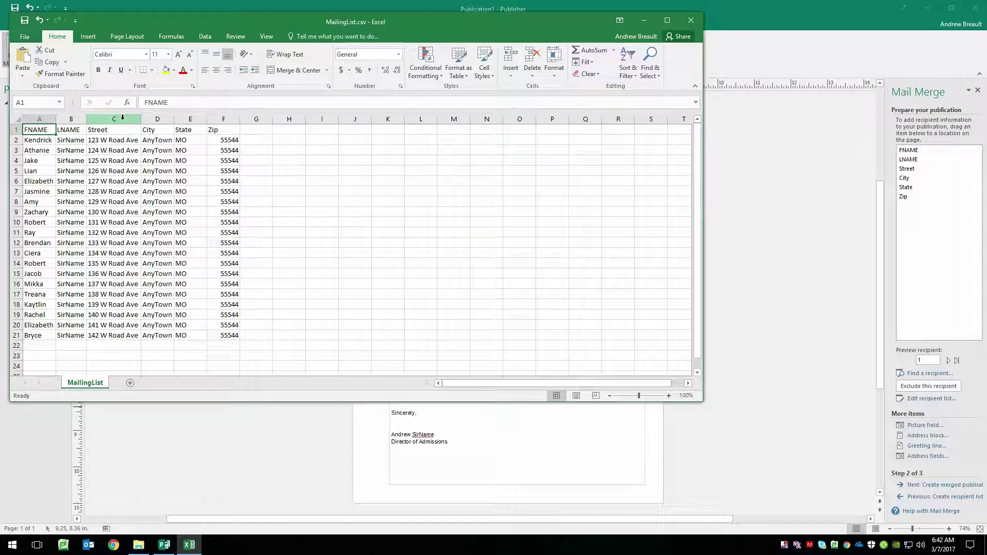
pyautogui.doubleClick(174, 118)
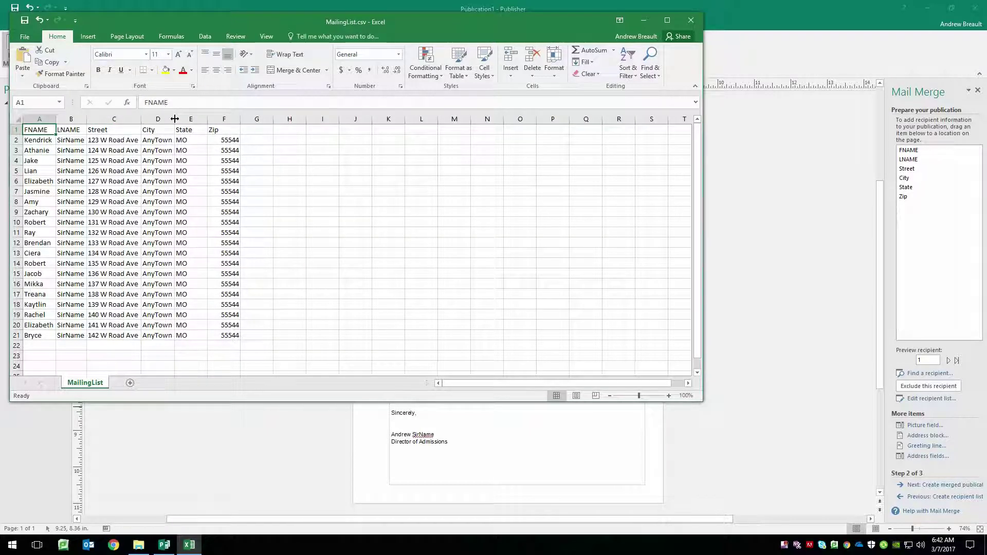
pyautogui.doubleClick(208, 118)
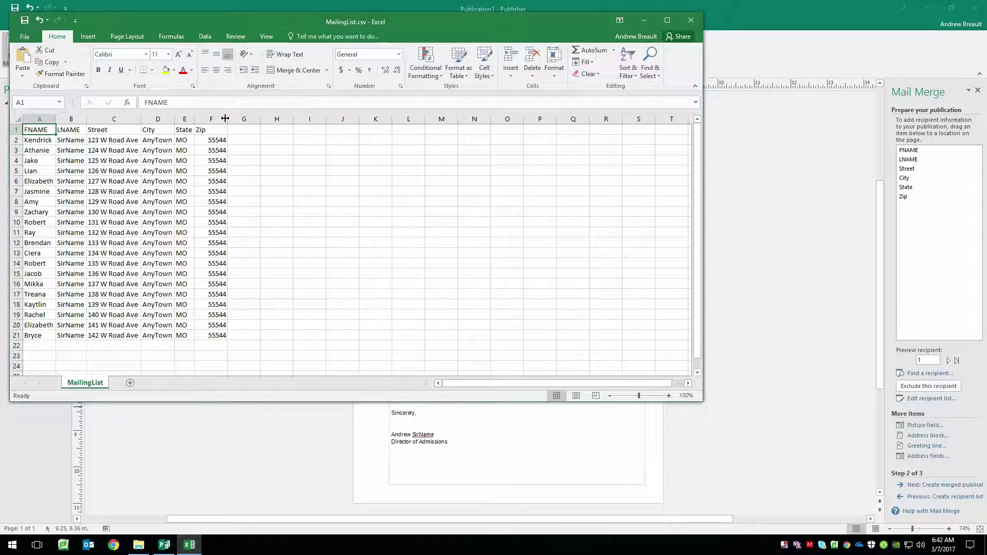
pyautogui.doubleClick(225, 118)
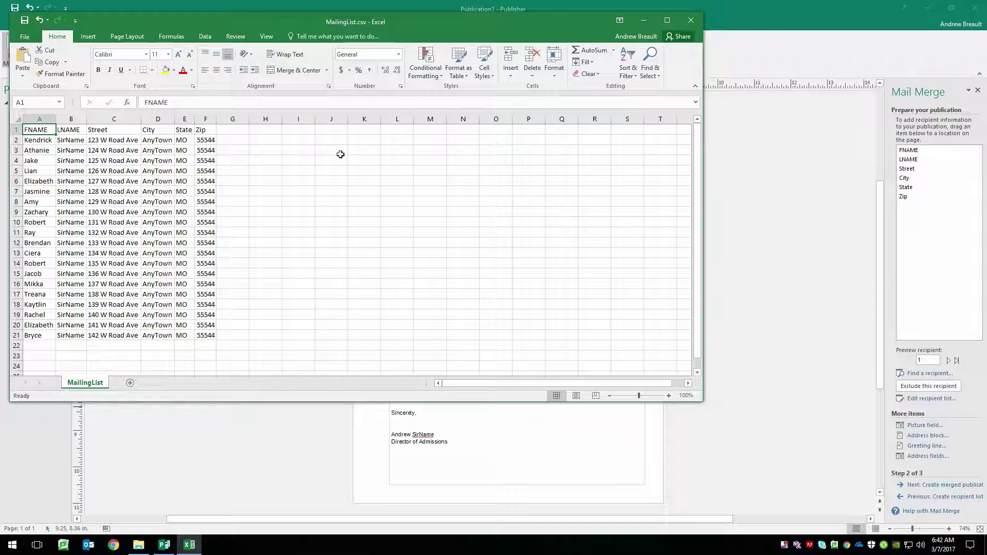
pyautogui.click(693, 23)
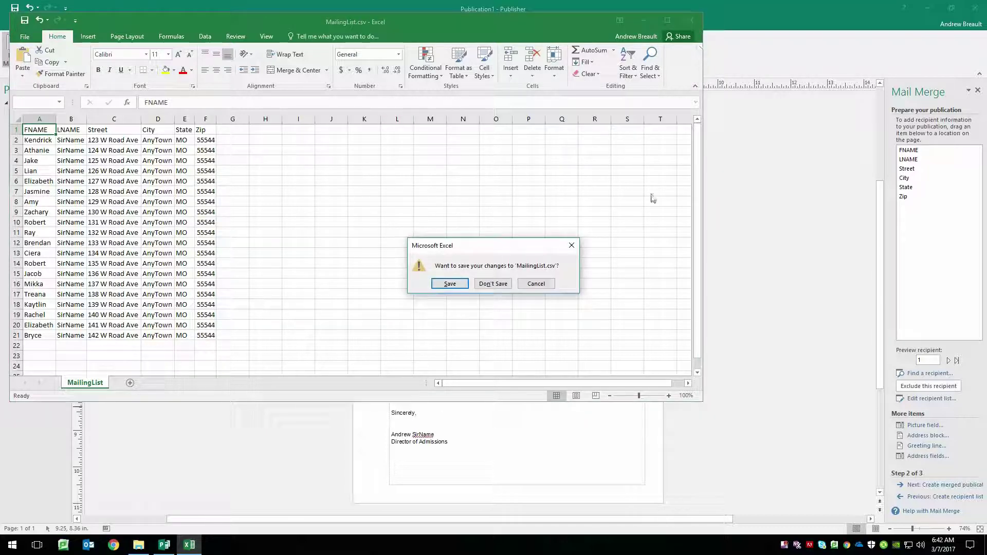
# Close MailingList.csv without saving and begin inserting an address block in the letter
pyautogui.click(492, 285)
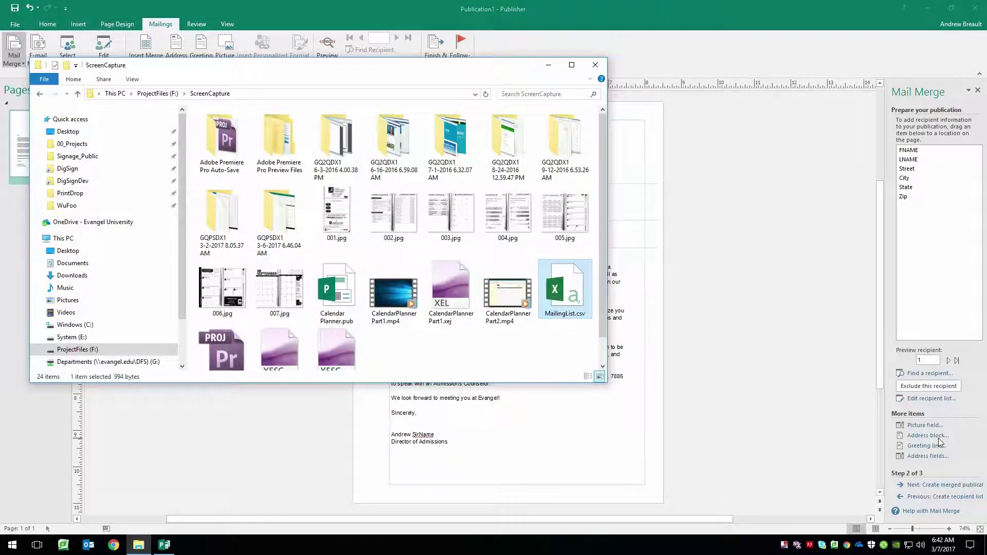
pyautogui.click(754, 326)
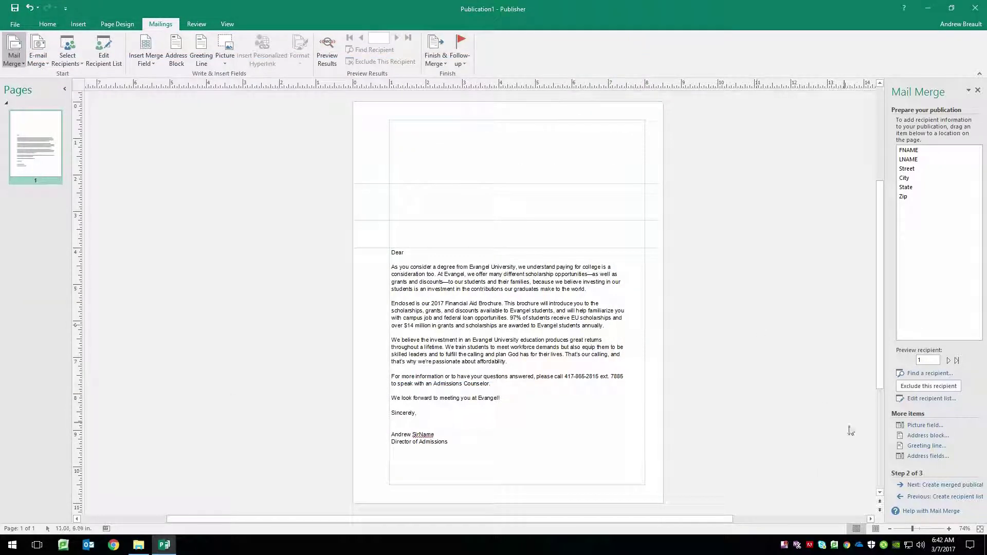
pyautogui.click(922, 436)
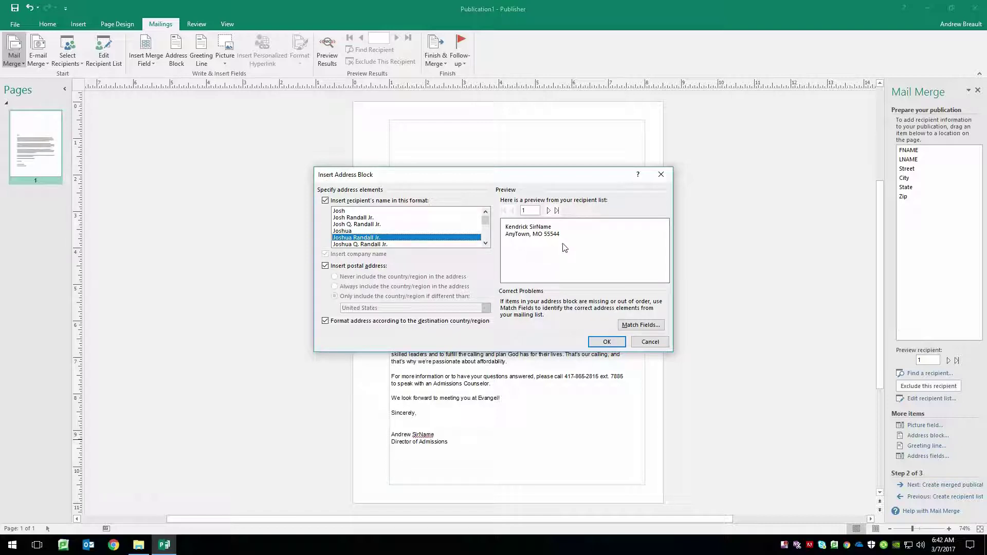
# Match Street to Address 1, preview several recipients' addresses, and insert the address block
pyautogui.click(635, 325)
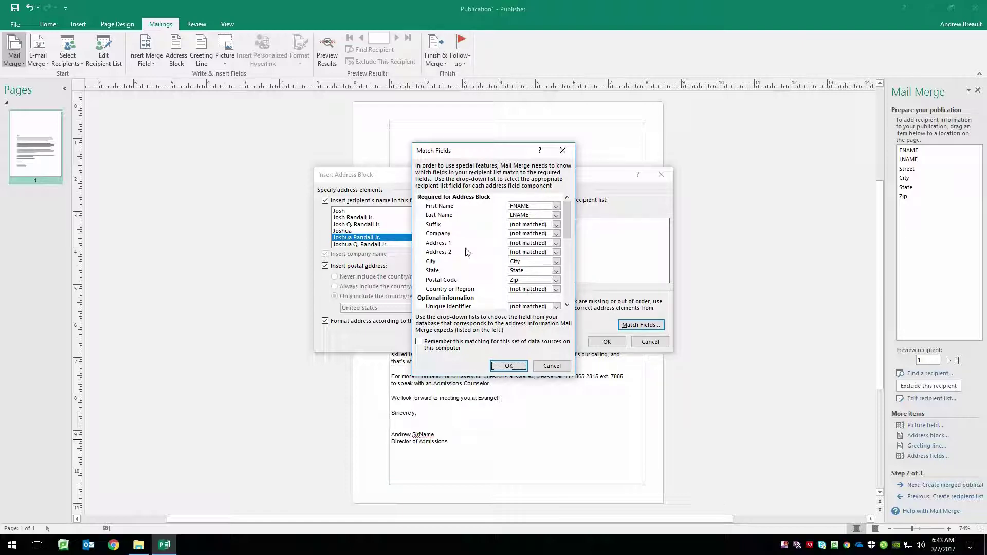
pyautogui.click(556, 243)
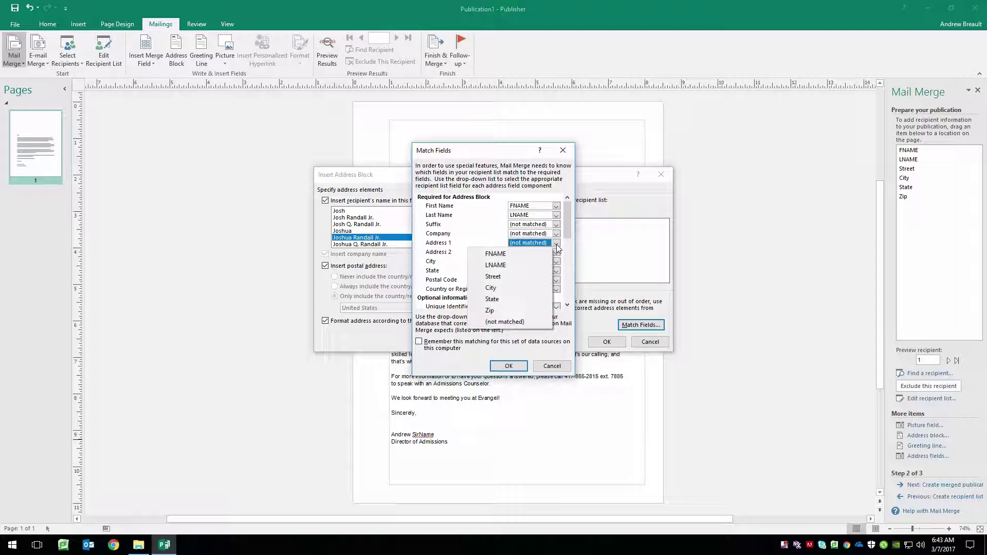
pyautogui.click(505, 277)
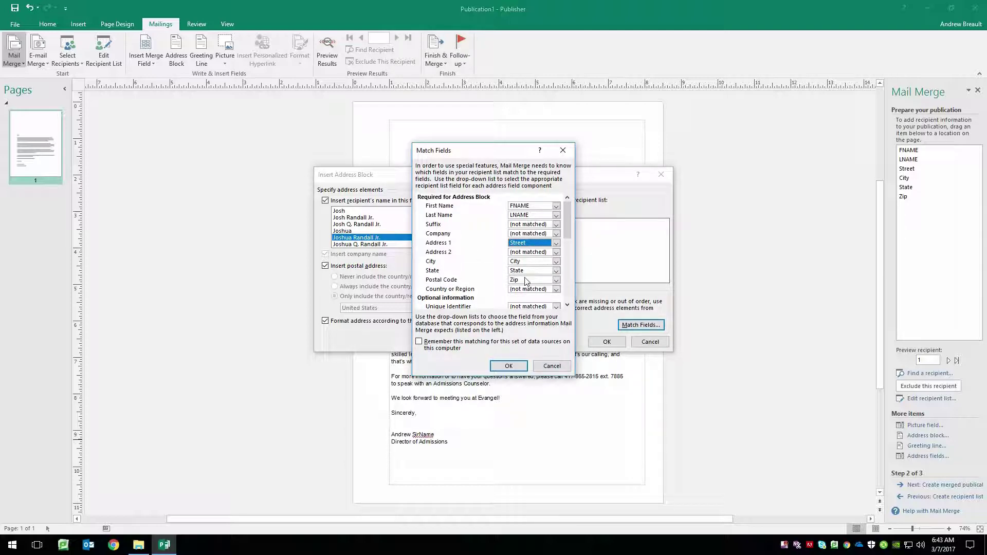
pyautogui.click(518, 366)
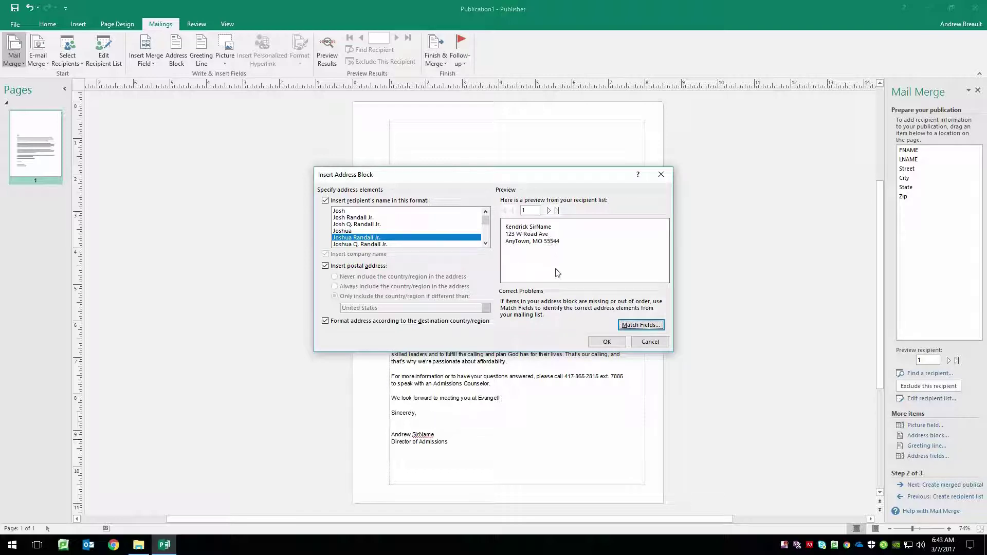
pyautogui.click(548, 210)
pyautogui.click(548, 210)
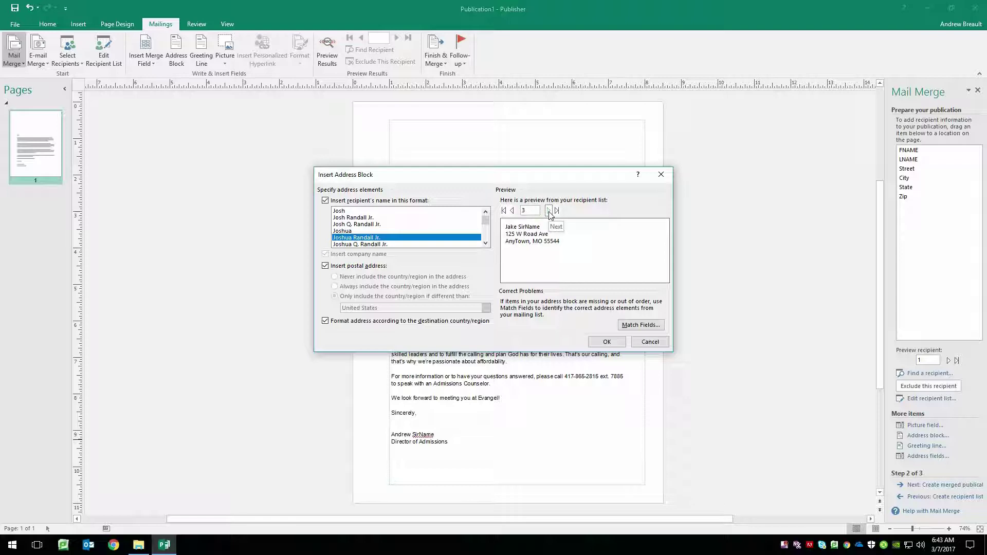
pyautogui.click(549, 211)
pyautogui.click(548, 210)
pyautogui.click(607, 342)
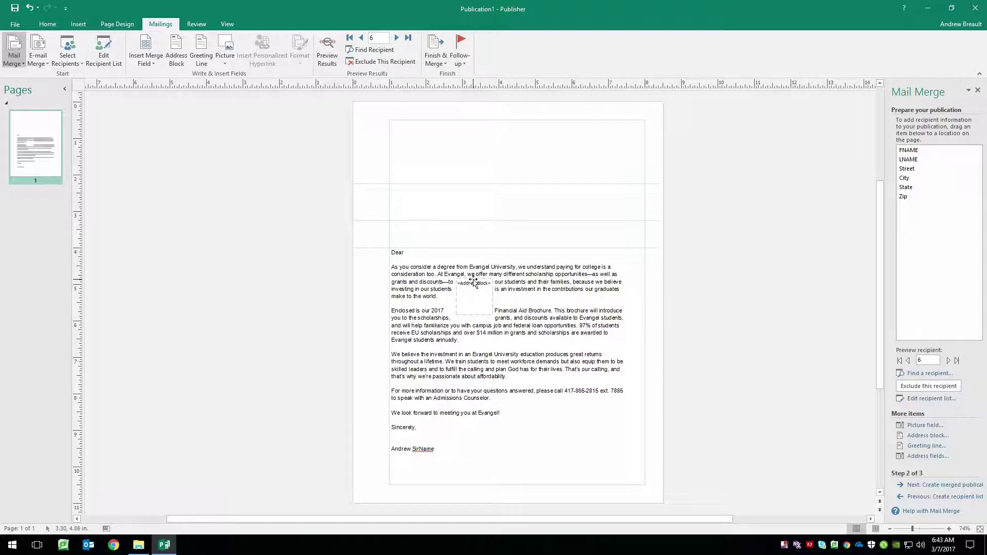
# Drag the «AddressBlock» field above 'Dear' into its own box and click inside it
pyautogui.moveTo(473, 283)
pyautogui.mouseDown()
pyautogui.moveTo(414, 226)
pyautogui.moveTo(406, 189)
pyautogui.moveTo(646, 202)
pyautogui.mouseUp()
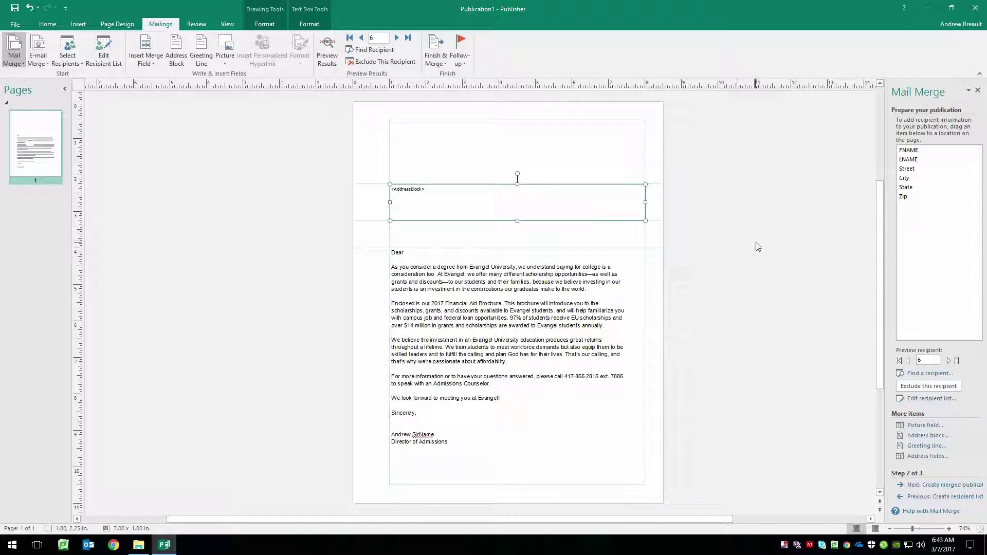
pyautogui.click(434, 193)
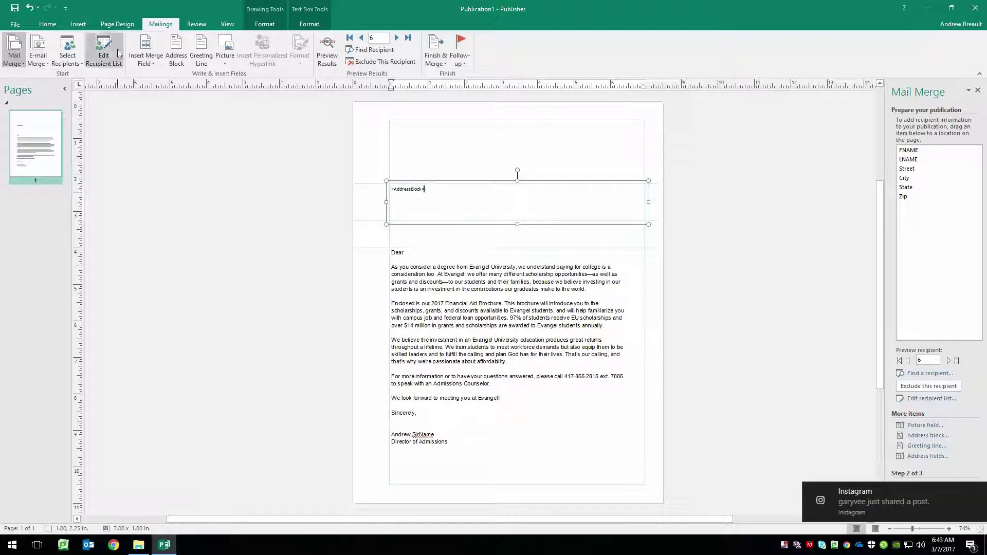
pyautogui.click(48, 24)
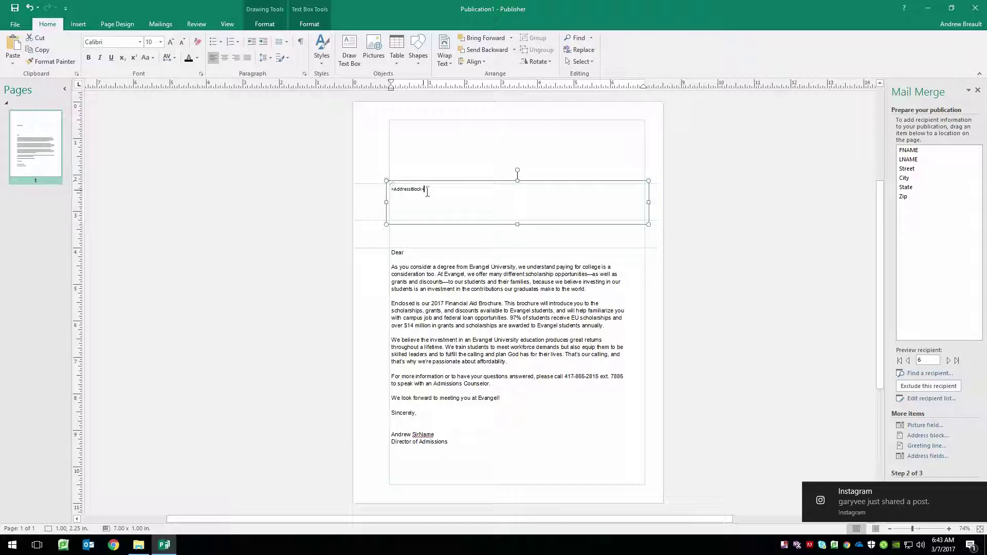
# Make the «AddressBlock» text 11 pt with 0pt space after paragraphs and line spacing 1
pyautogui.moveTo(442, 191); pyautogui.dragTo(384, 190)
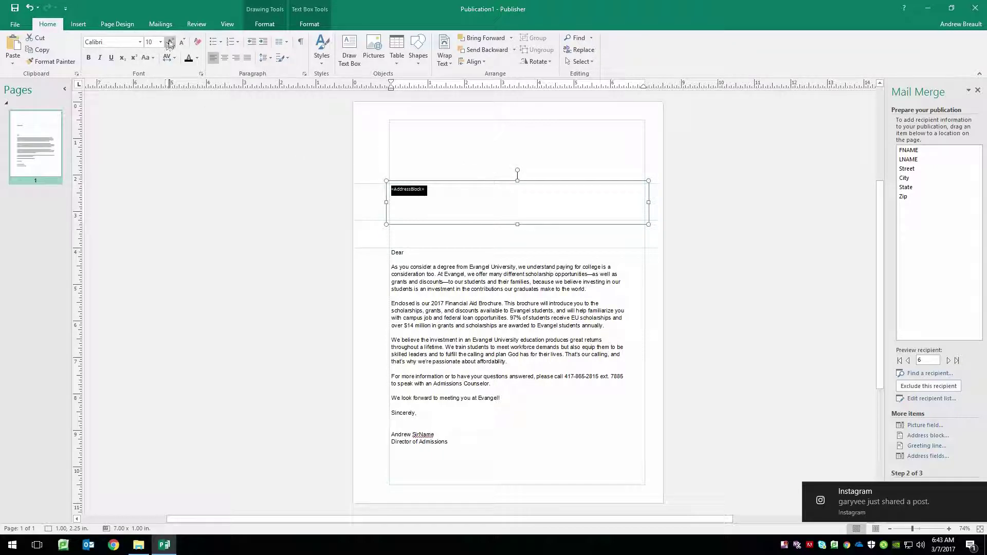
pyautogui.click(171, 42)
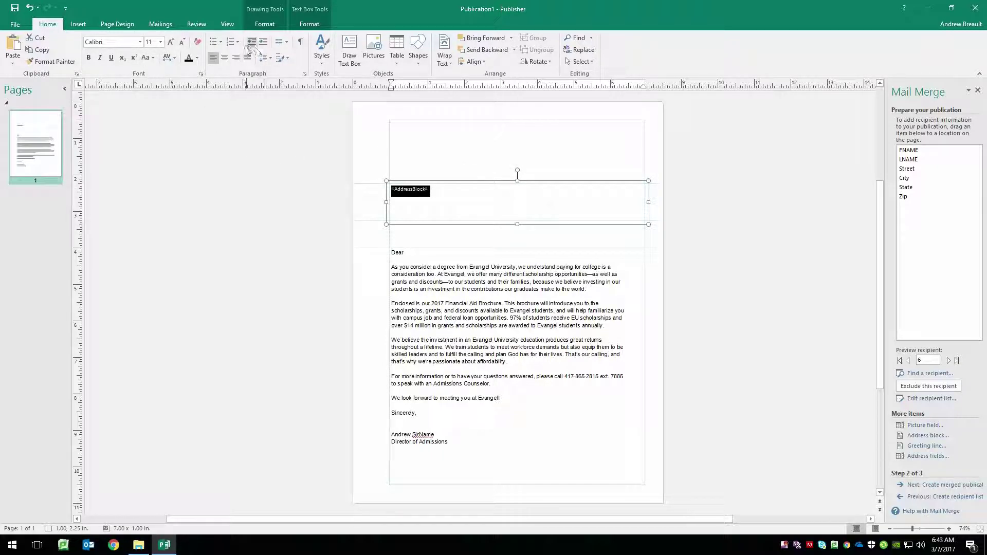
pyautogui.click(305, 73)
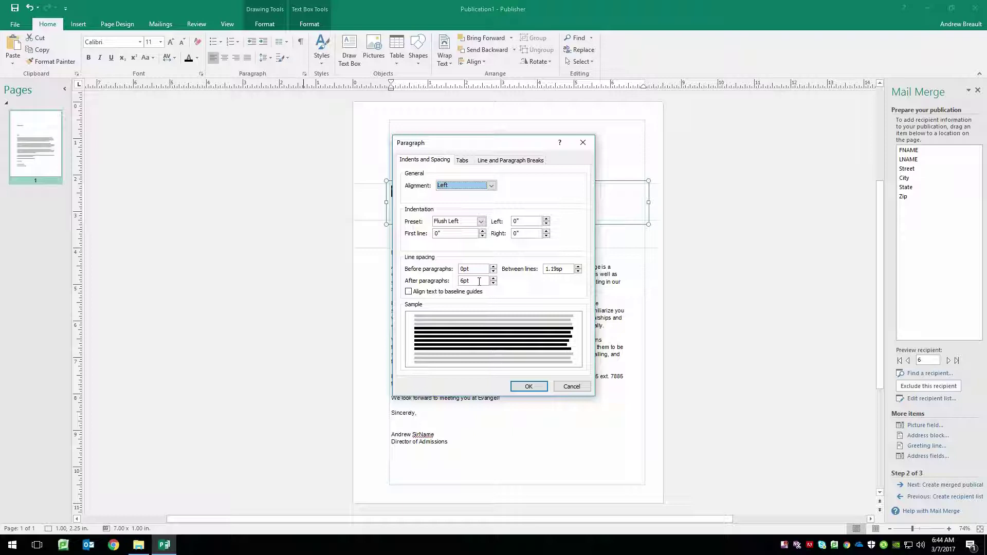
pyautogui.moveTo(479, 281); pyautogui.dragTo(455, 281)
pyautogui.doubleClick(570, 270)
pyautogui.write('1')
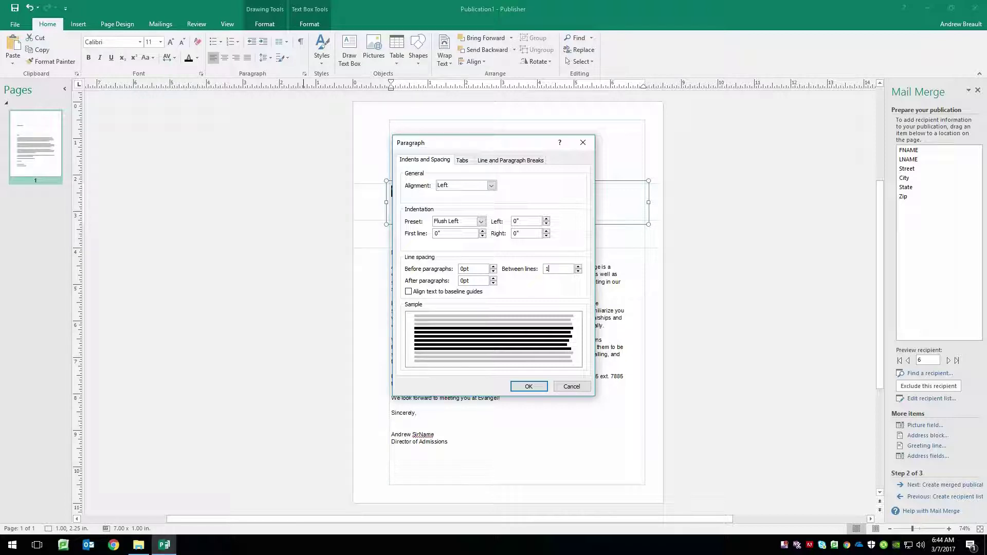
pyautogui.click(529, 386)
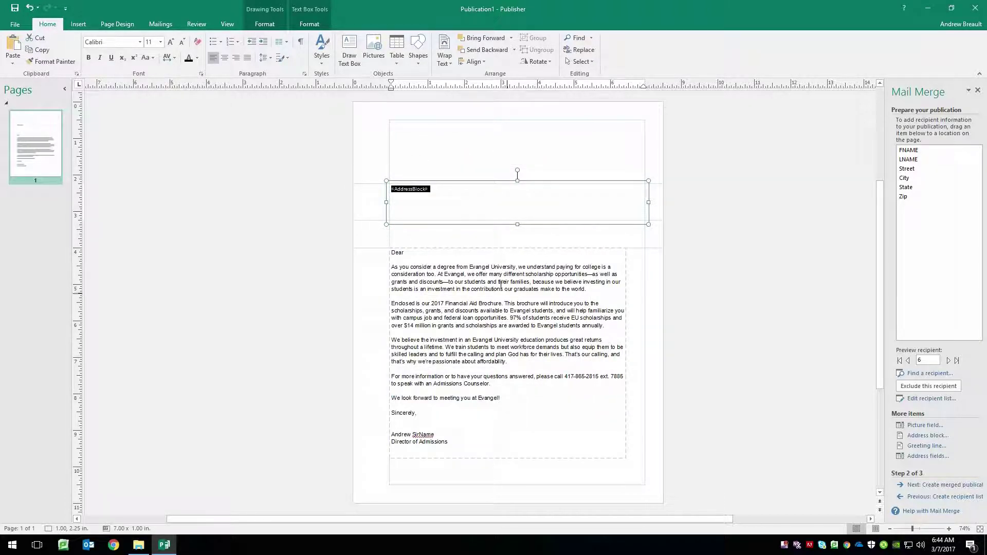
# Insert the FNAME field with a trailing comma after 'Dear ', then advance the merge to step 3
pyautogui.click(410, 252)
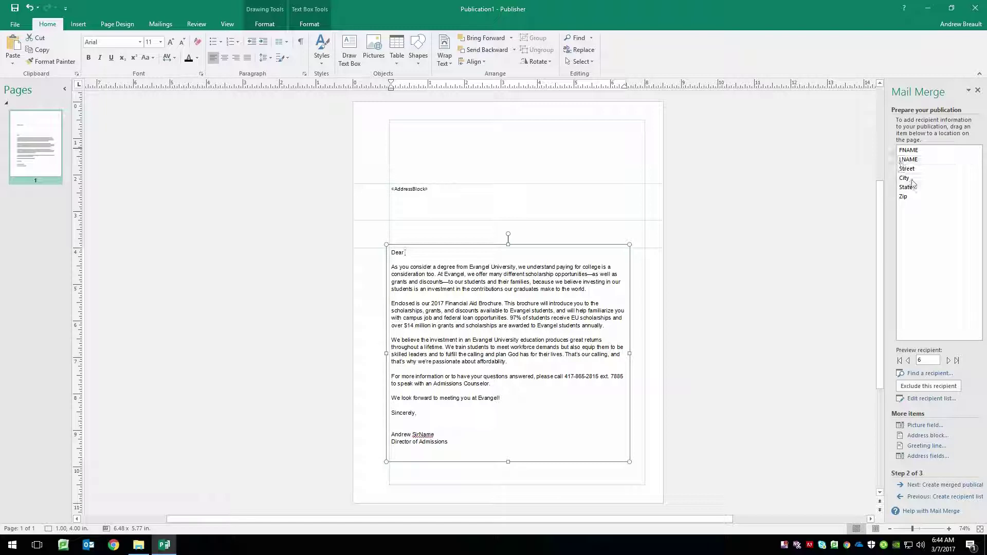
pyautogui.click(914, 154)
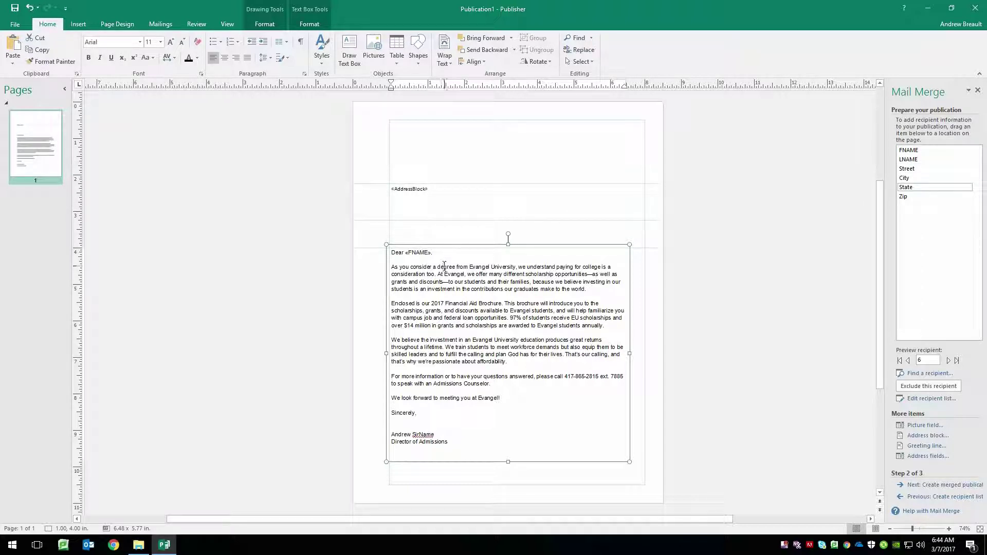
pyautogui.write(',')
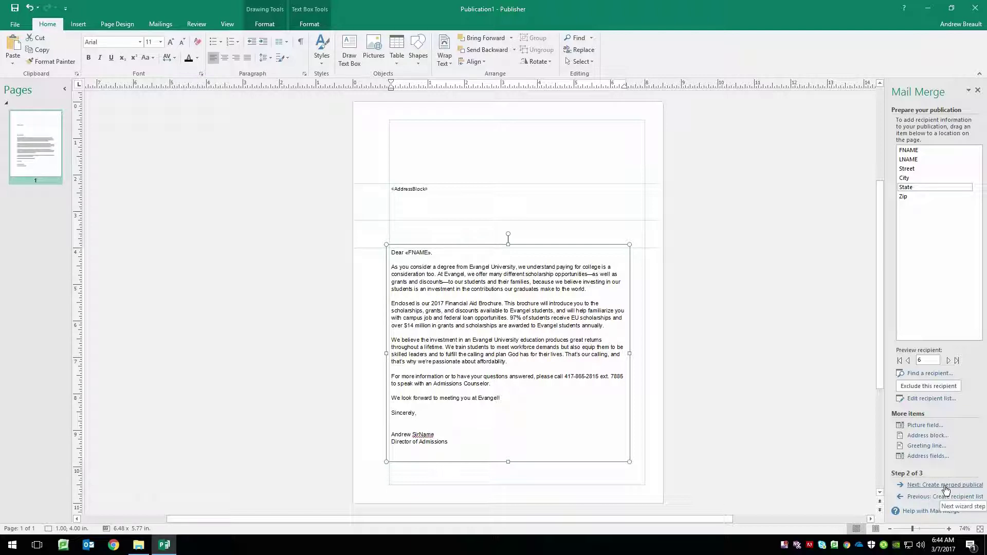
pyautogui.click(947, 485)
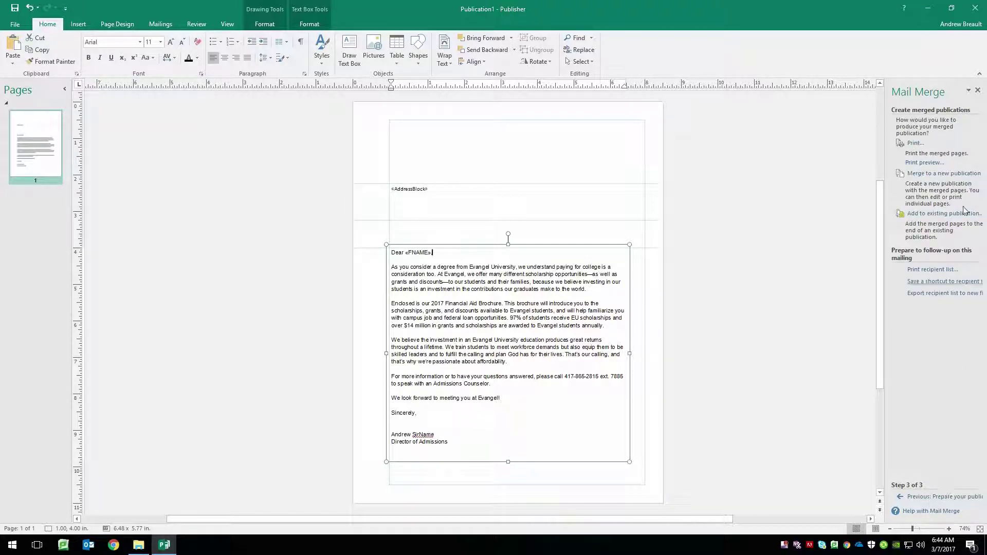
pyautogui.click(924, 163)
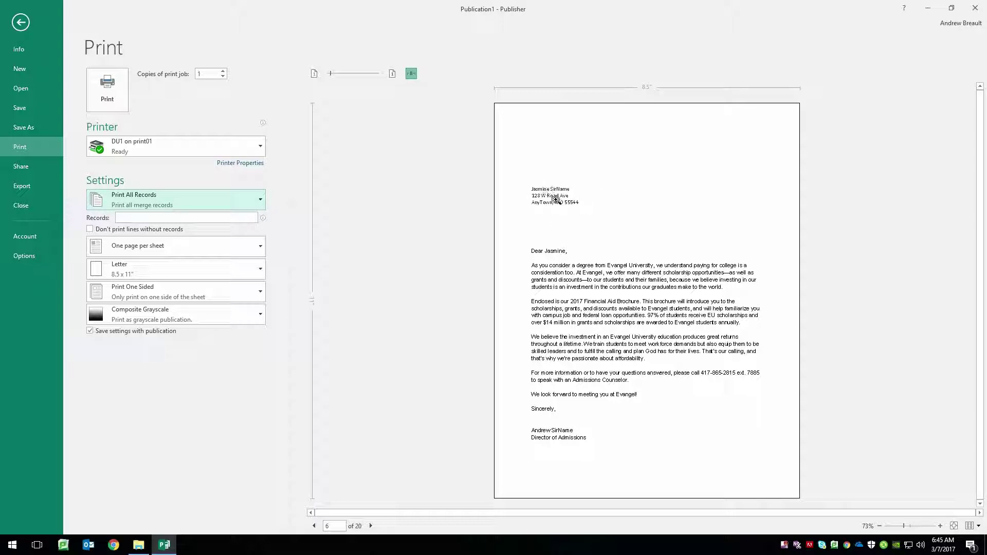
pyautogui.click(21, 22)
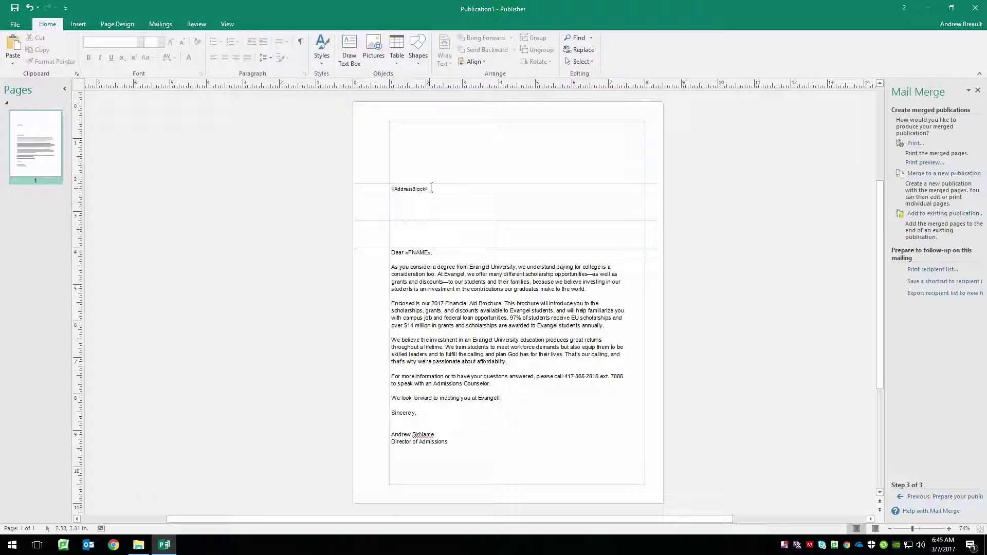
pyautogui.click(417, 253)
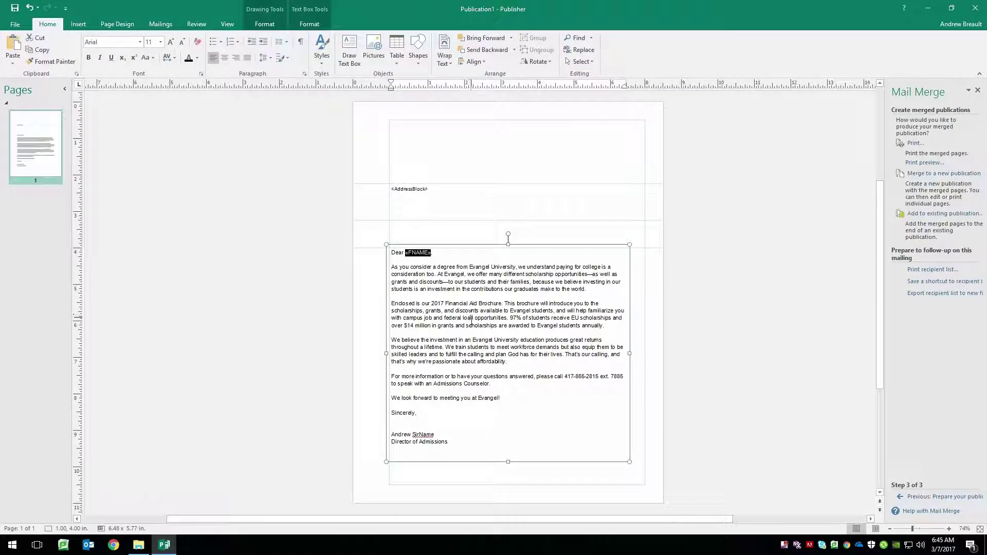
pyautogui.click(437, 190)
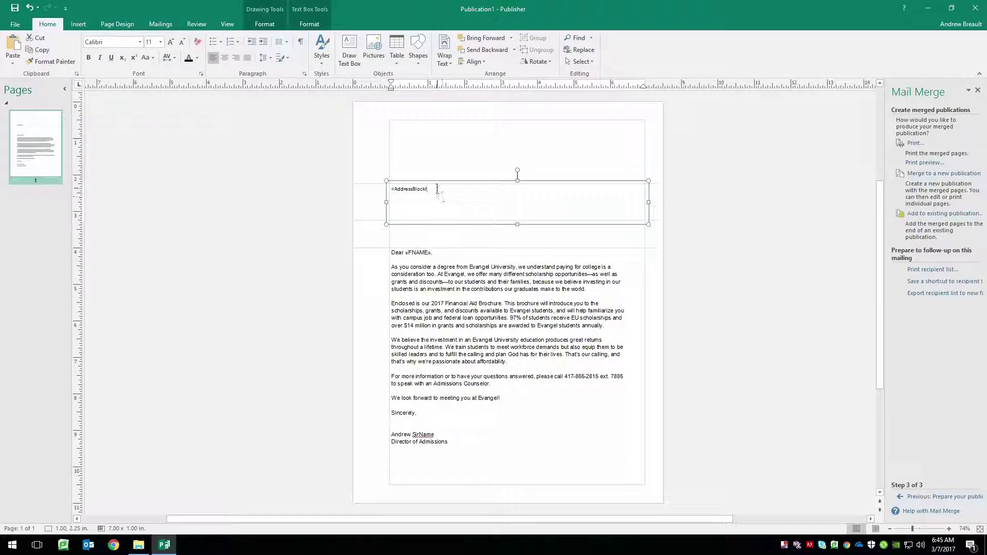
pyautogui.moveTo(437, 189); pyautogui.dragTo(342, 191)
pyautogui.click(132, 43)
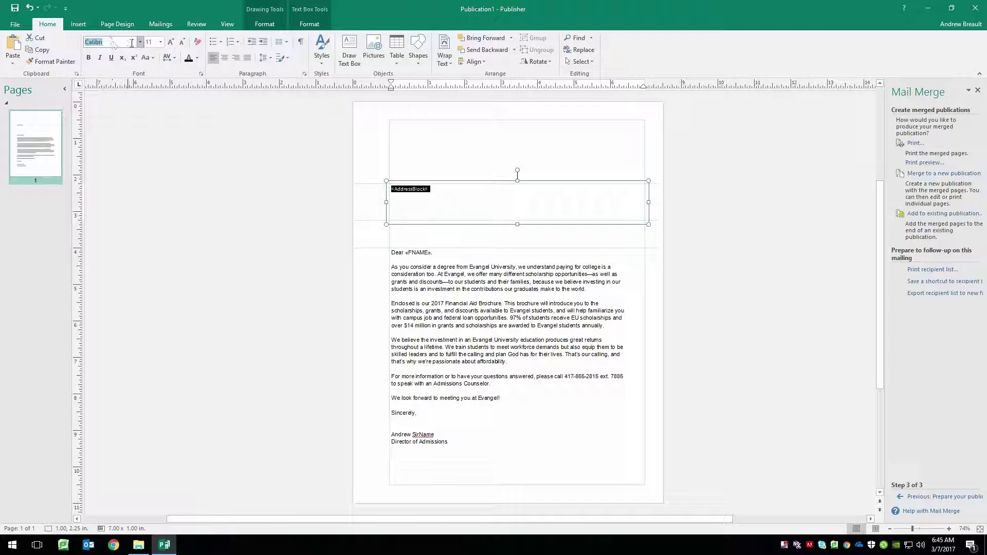
pyautogui.write('Arial')
pyautogui.press('Return')
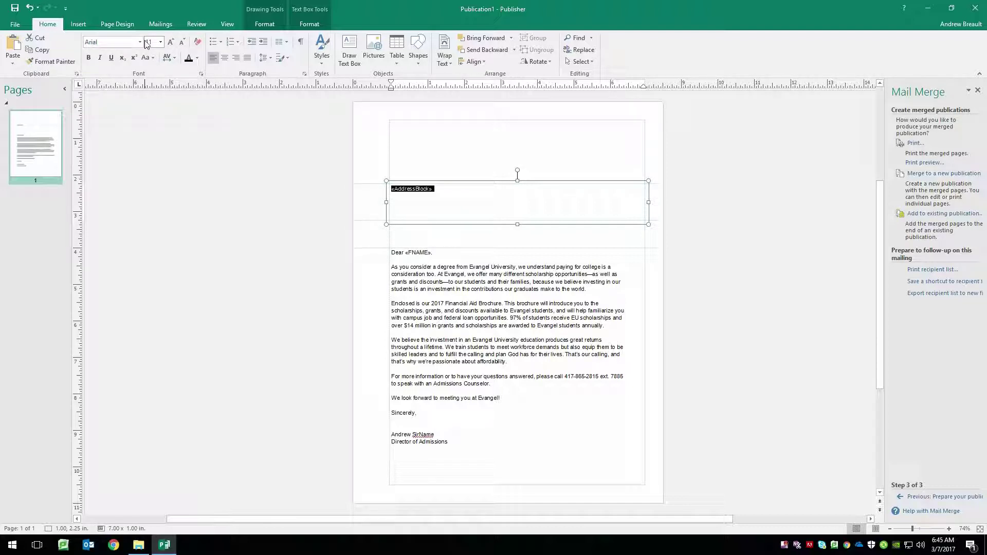
pyautogui.click(432, 235)
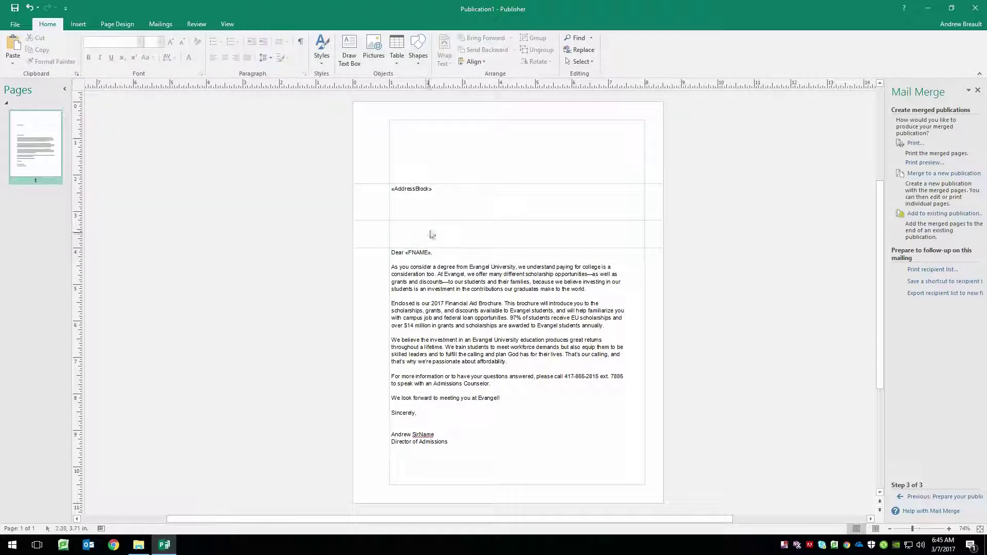
pyautogui.click(444, 195)
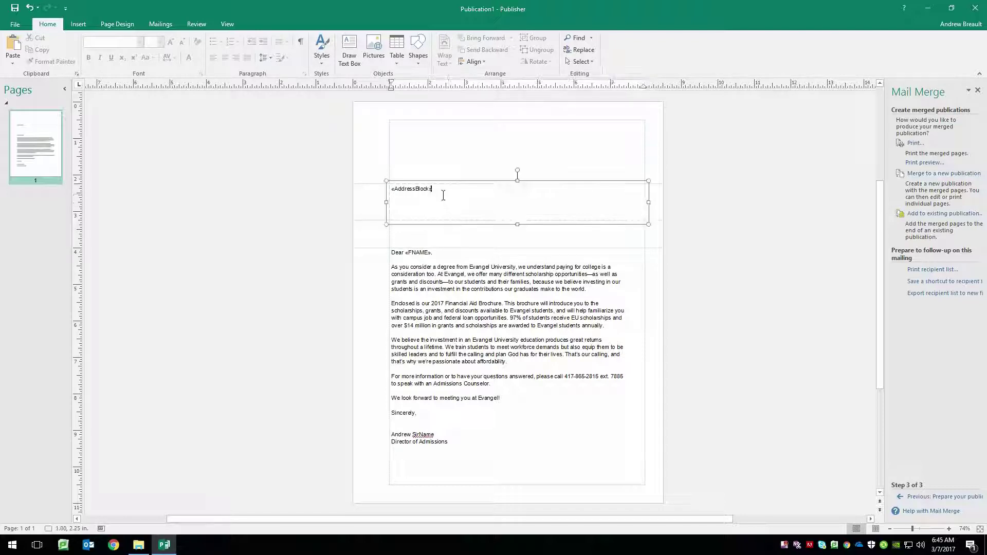
pyautogui.moveTo(451, 189); pyautogui.dragTo(442, 190)
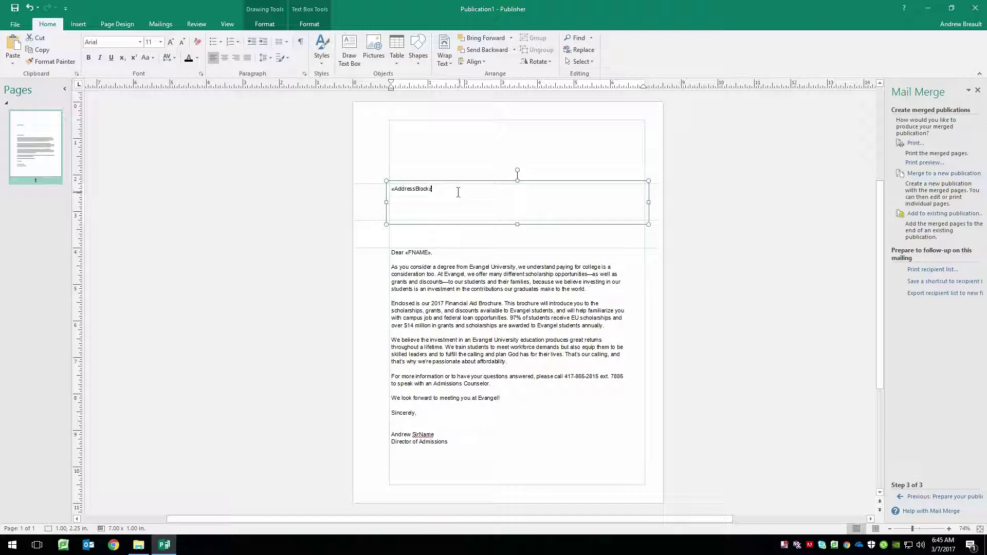
pyautogui.doubleClick(443, 189)
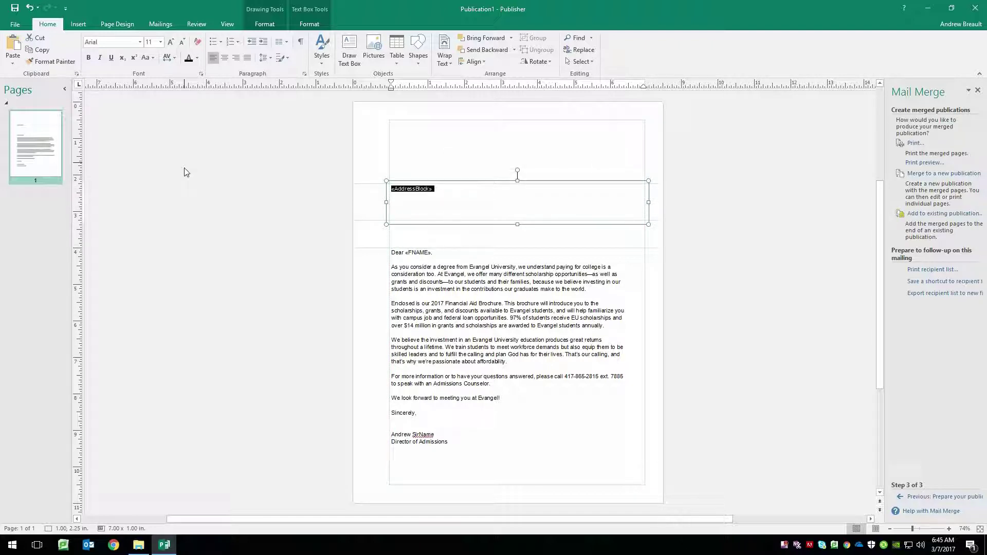
pyautogui.click(252, 276)
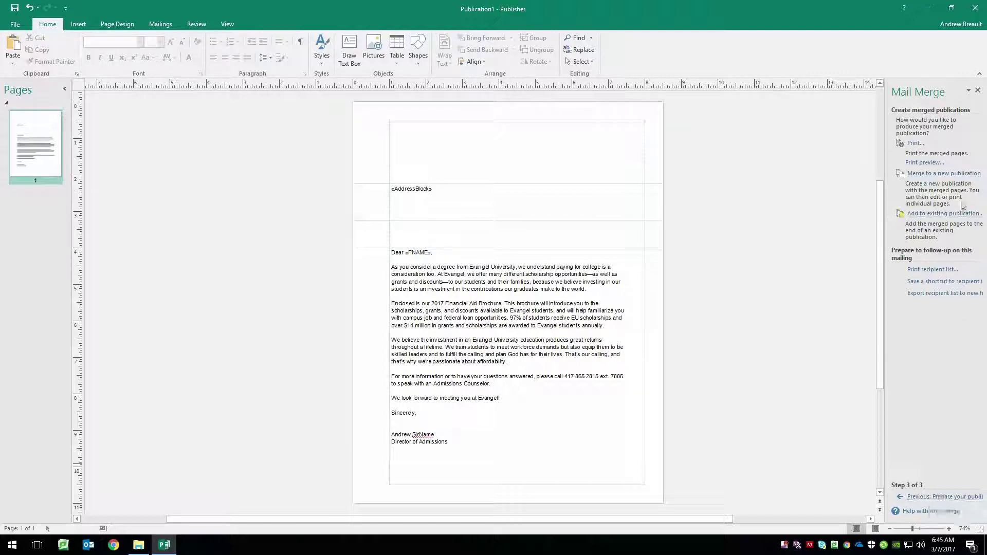
pyautogui.click(925, 162)
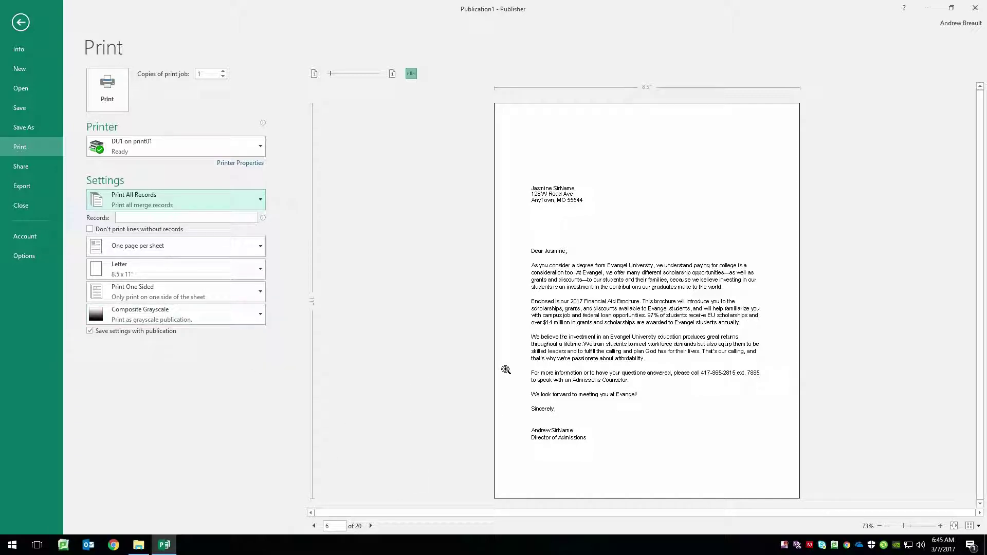
pyautogui.click(21, 23)
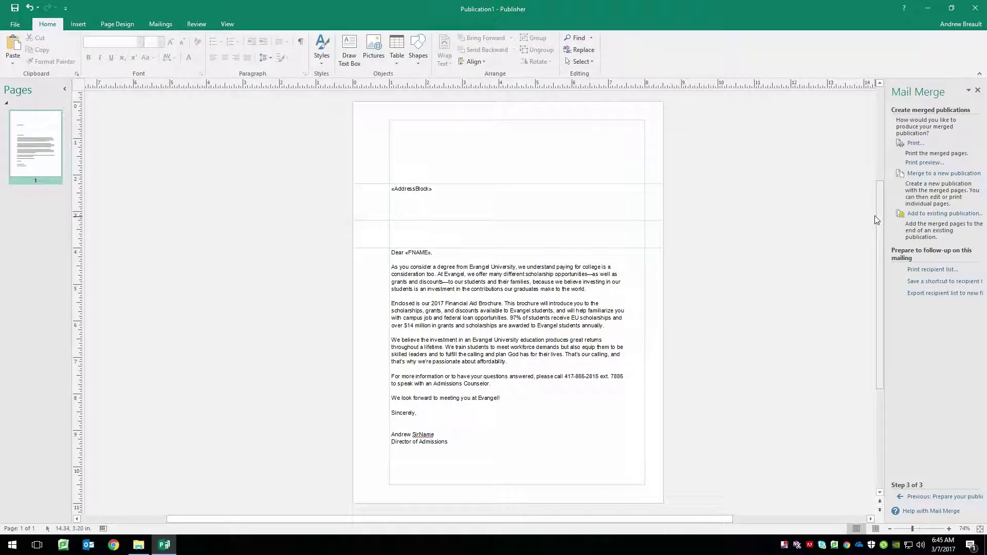
# Merge all records into a new 20-page publication and check the merged pages through page 5
pyautogui.click(949, 178)
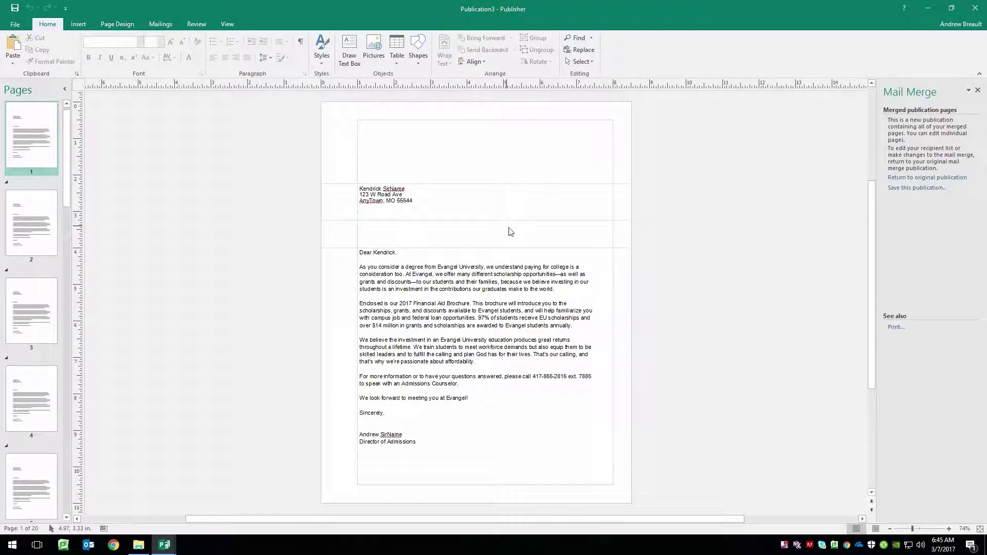
pyautogui.press('Down')
pyautogui.press('Down')
pyautogui.press('Down')
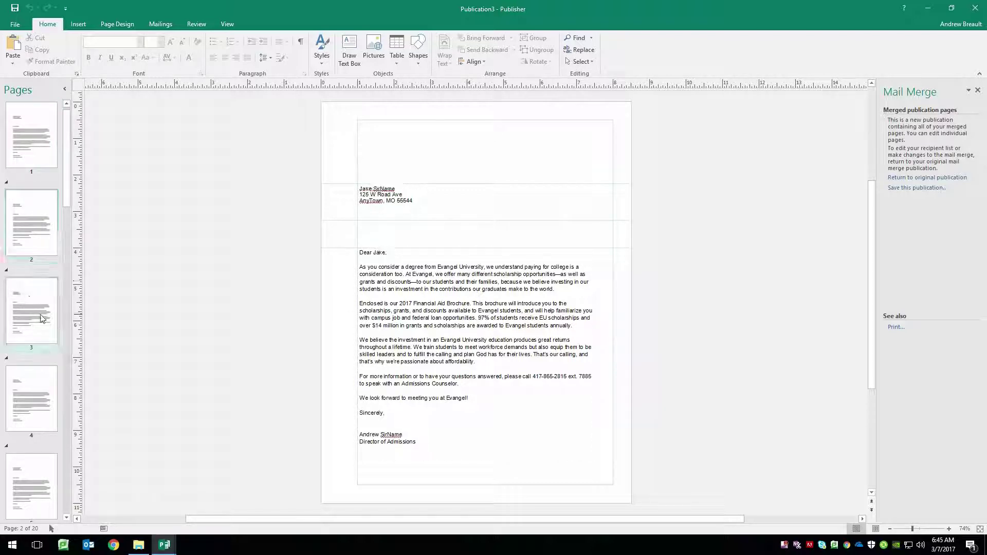
pyautogui.press('Up')
pyautogui.press('Up')
pyautogui.press('Up')
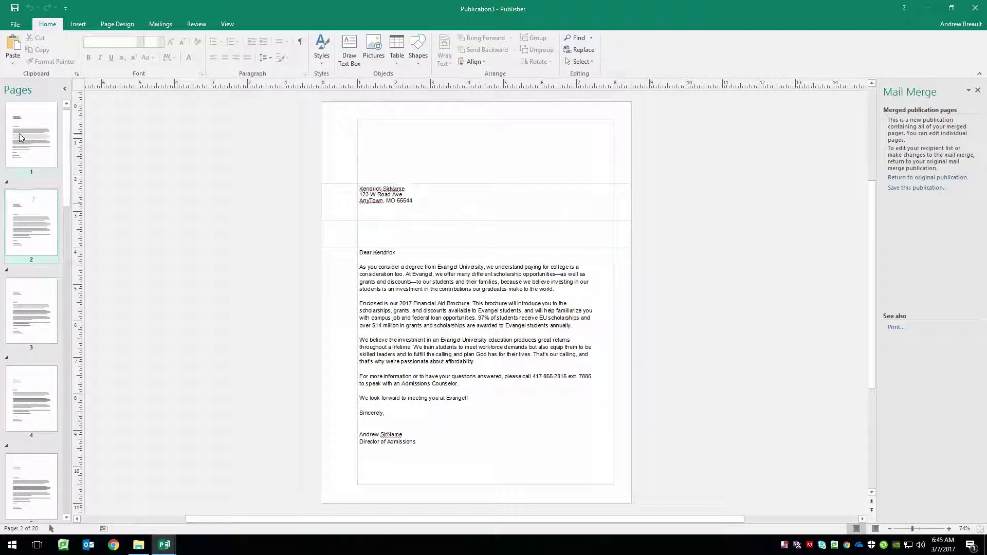
pyautogui.press('Down')
pyautogui.press('Down')
pyautogui.press('Down')
pyautogui.press('Down')
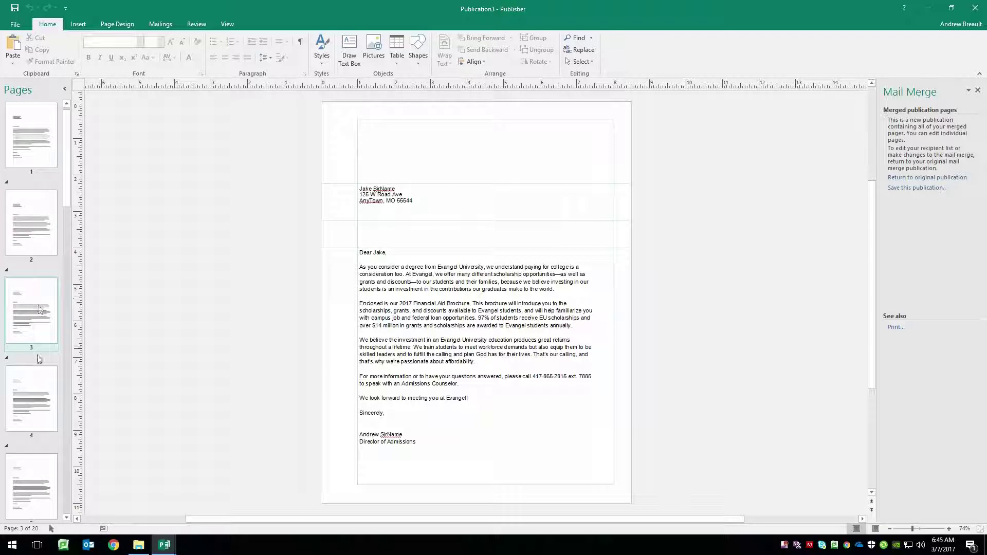
pyautogui.click(42, 473)
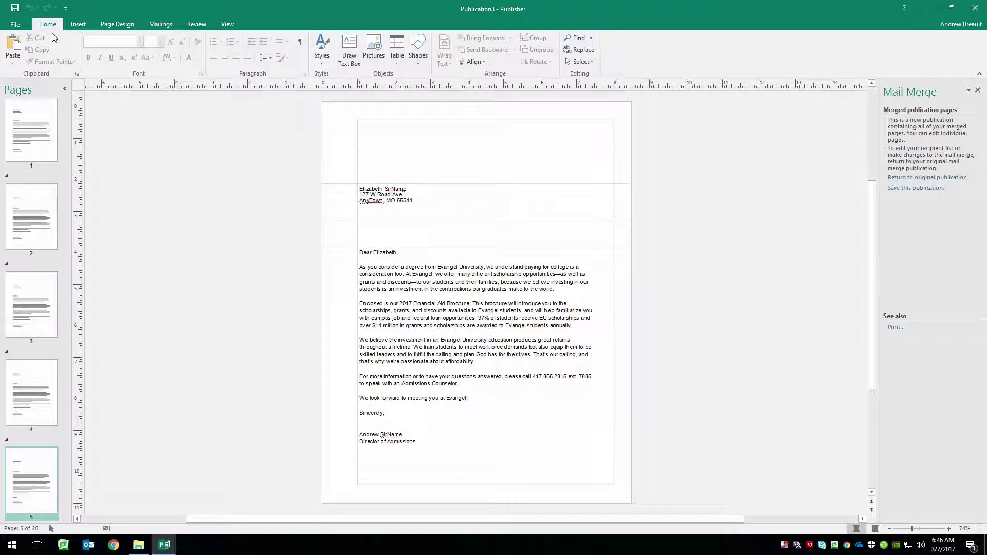
# Save the merged letters as LetterReadyForPrinting.pub in F:\ScreenCapture
pyautogui.click(14, 26)
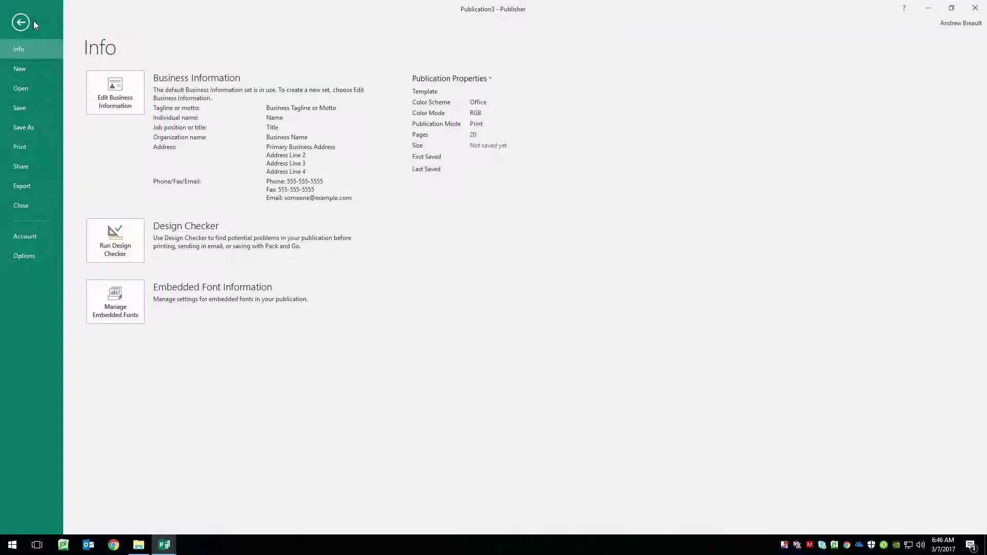
pyautogui.click(39, 131)
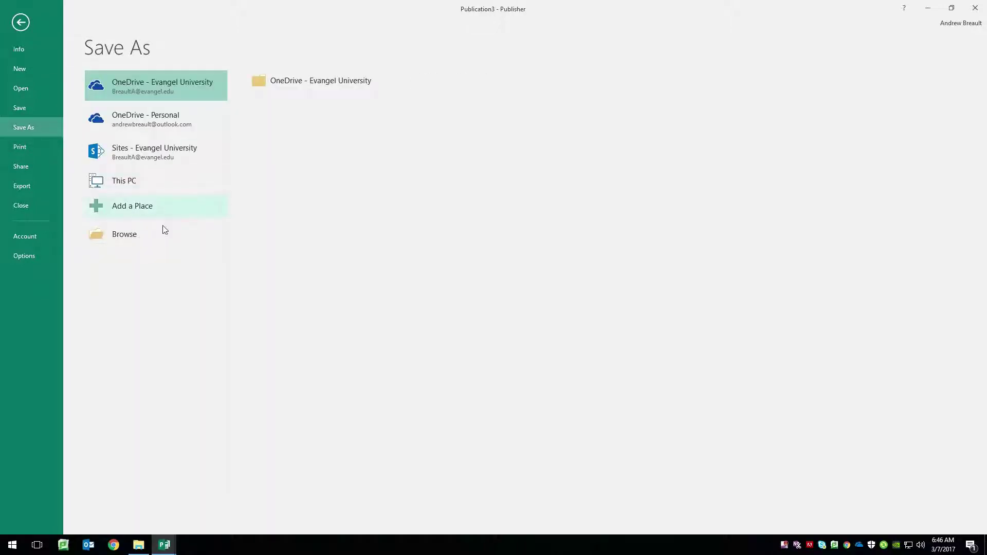
pyautogui.click(146, 244)
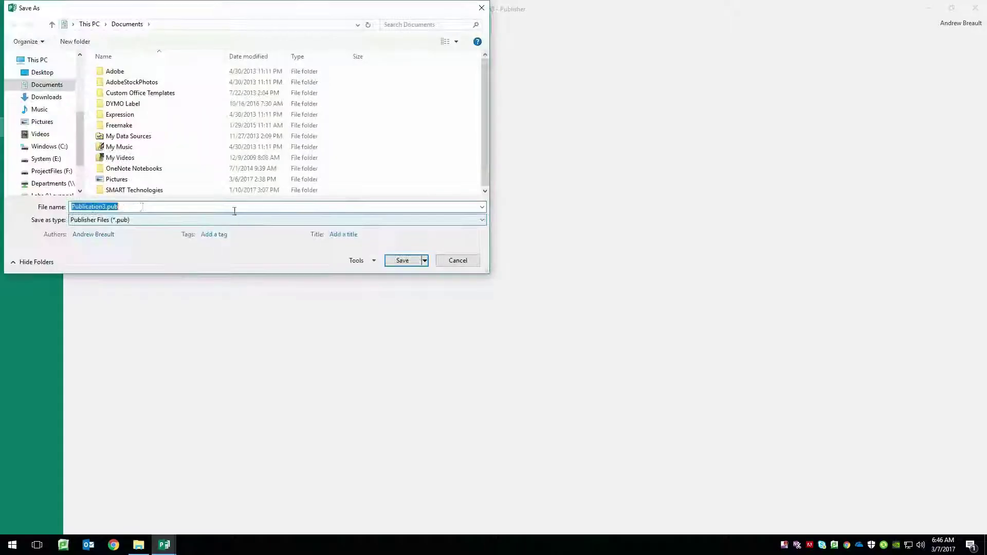
pyautogui.click(52, 172)
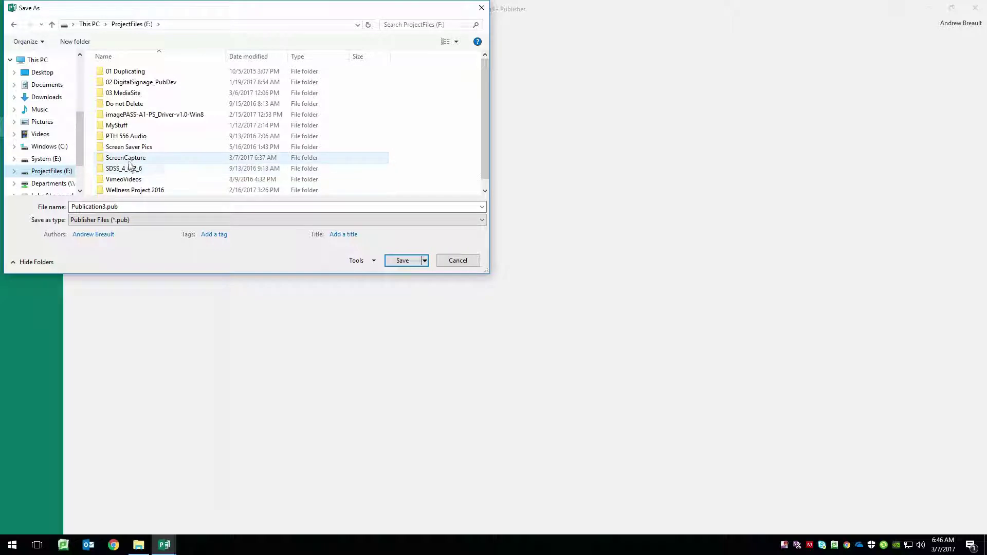
pyautogui.doubleClick(133, 157)
pyautogui.doubleClick(153, 206)
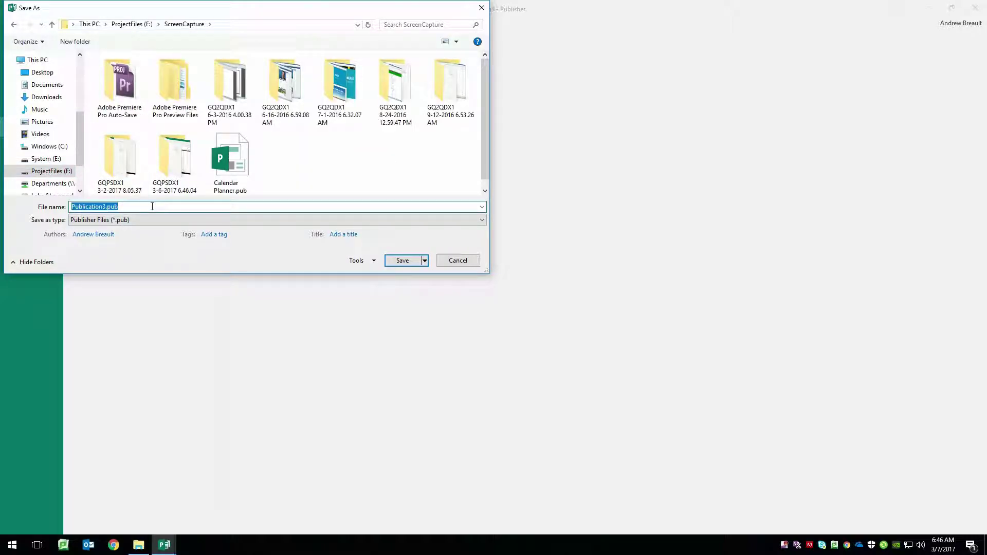
pyautogui.write('LetterReadyForPrinting')
pyautogui.click(403, 261)
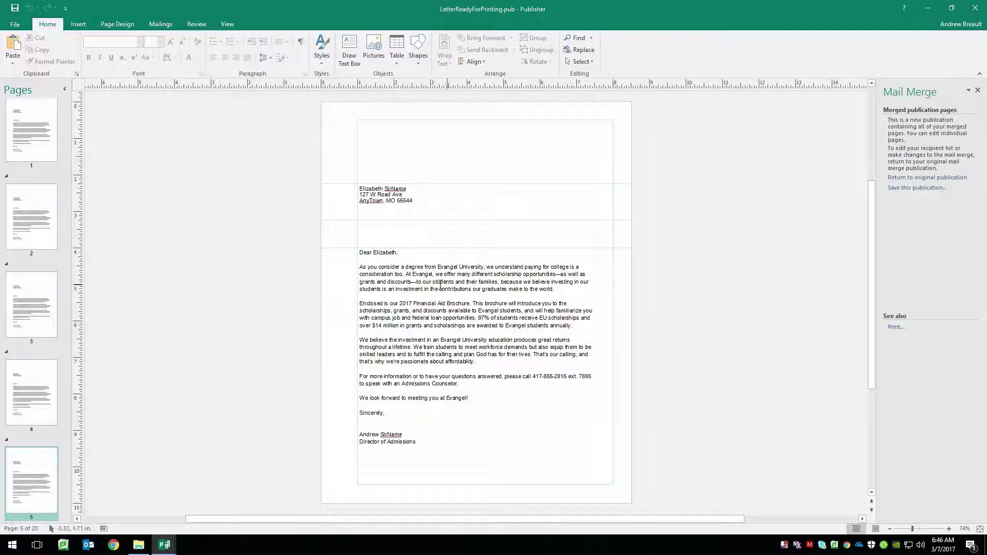
# Export the merged letters as LetterReadyForPrinting.pdf in the same ScreenCapture folder
pyautogui.click(15, 24)
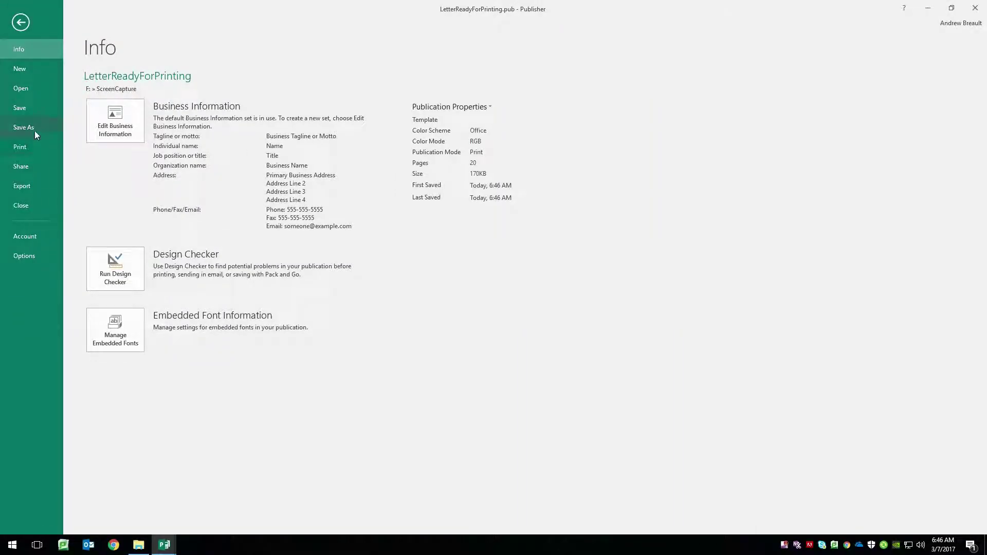
pyautogui.click(35, 133)
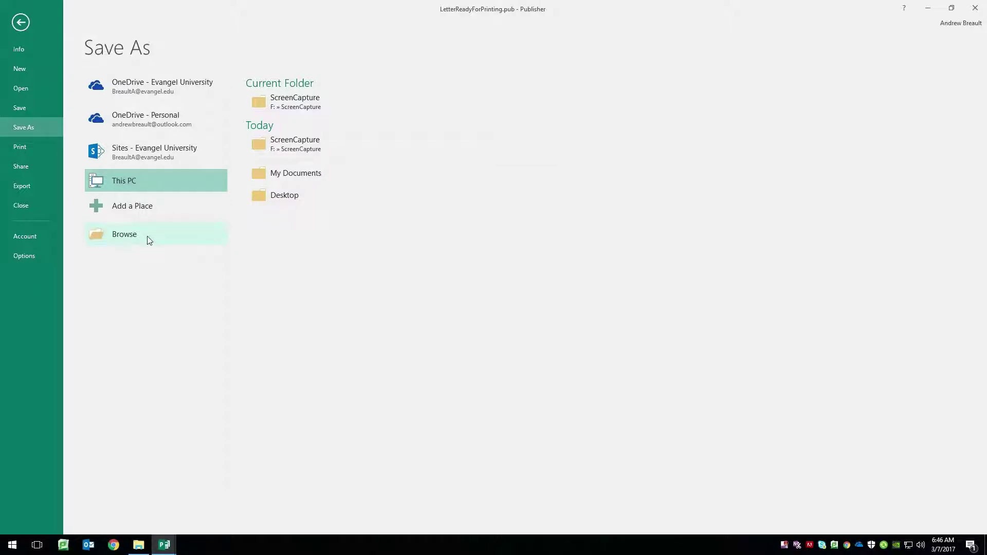
pyautogui.click(310, 100)
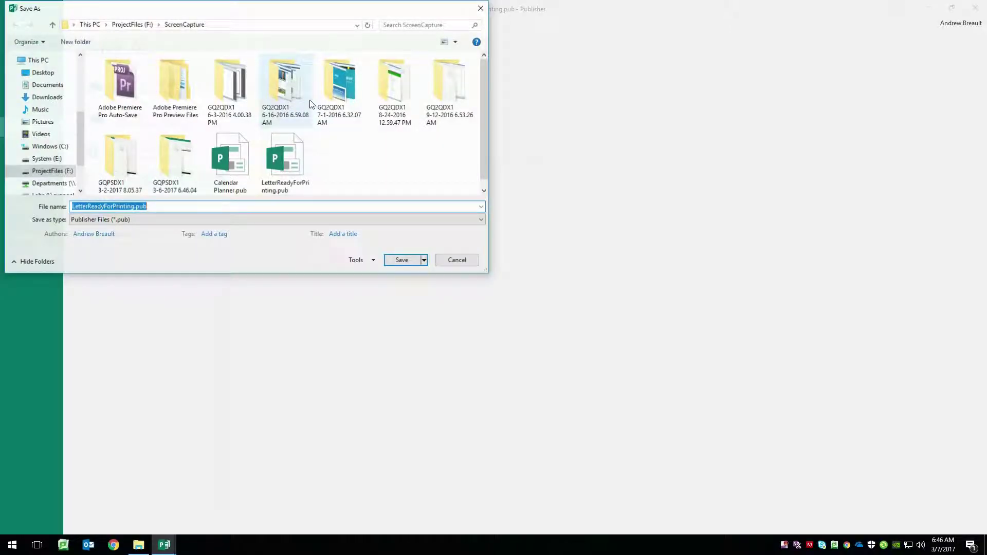
pyautogui.click(128, 220)
pyautogui.click(129, 281)
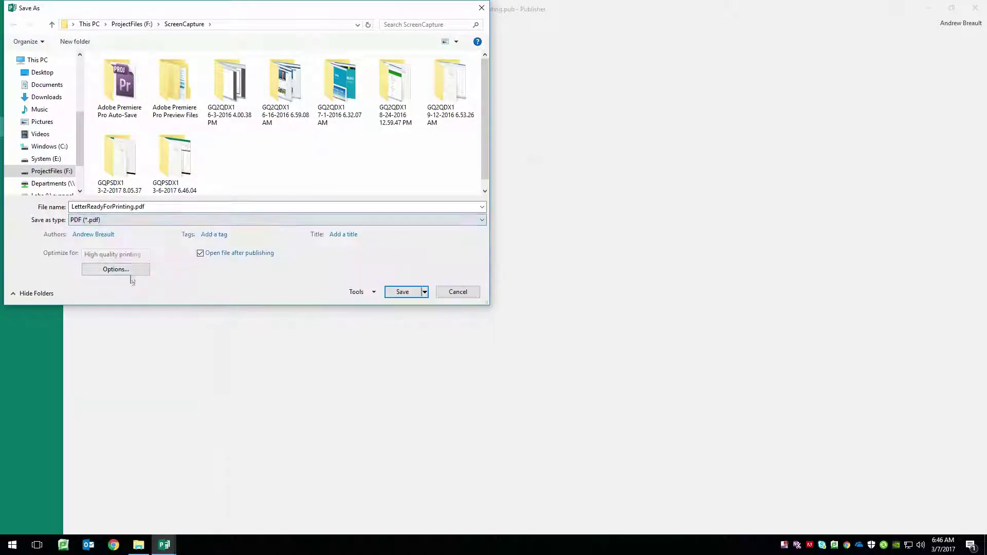
pyautogui.click(414, 293)
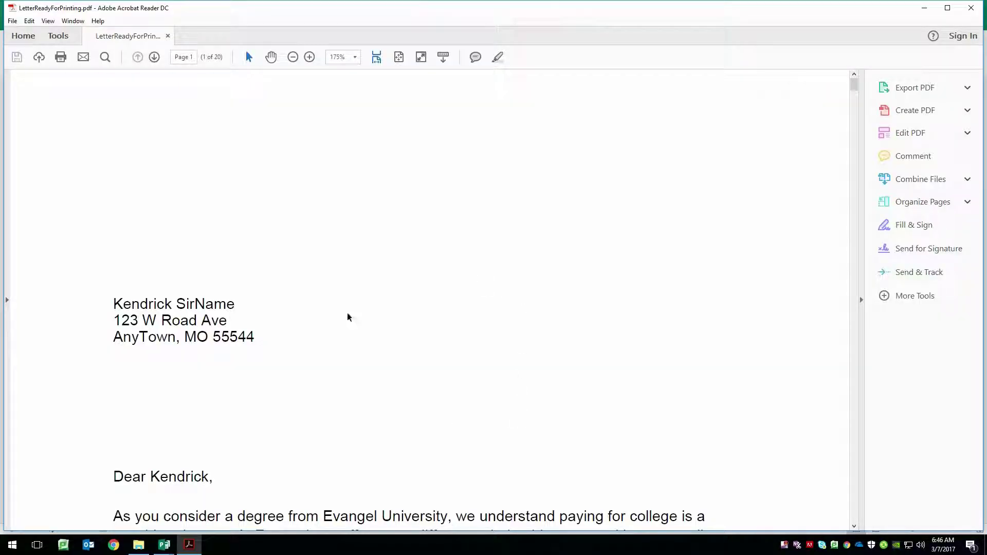
pyautogui.click(399, 57)
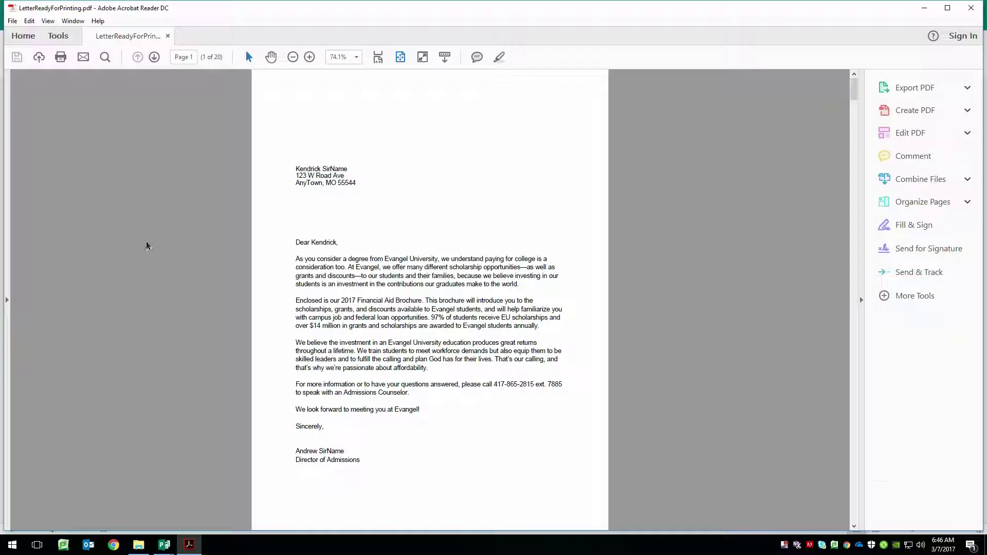
pyautogui.scroll(-2, 157, 256)
pyautogui.scroll(-8, 157, 256)
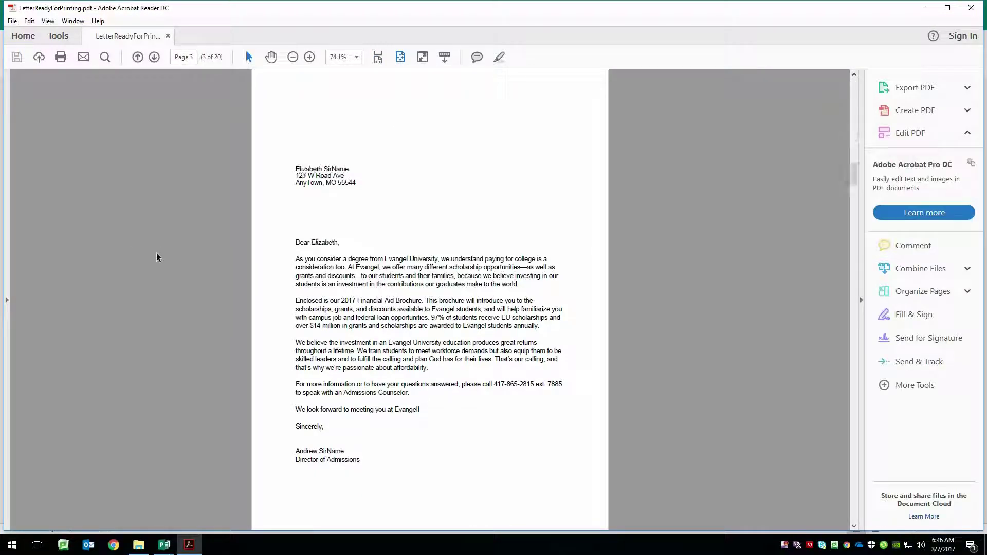
pyautogui.scroll(-10, 165, 259)
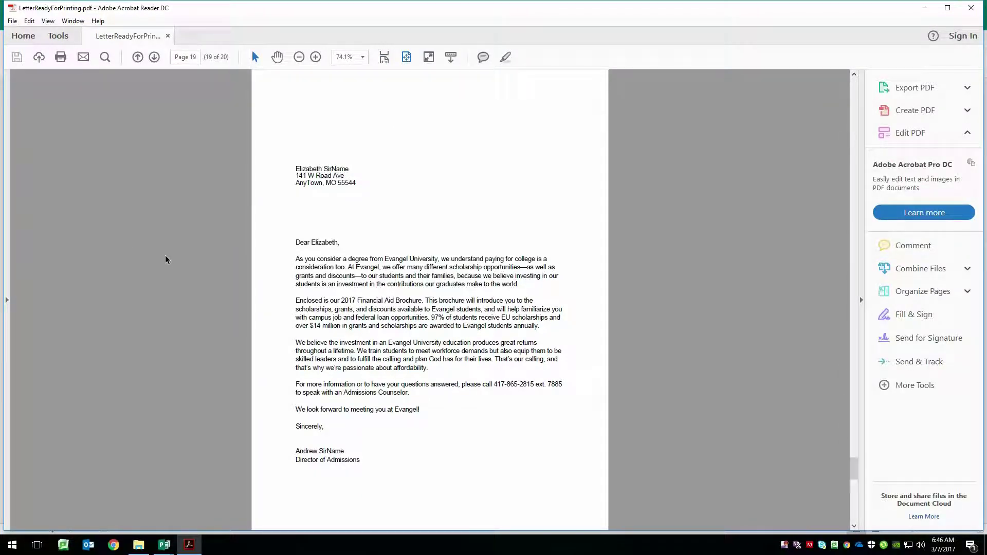
pyautogui.scroll(13, 166, 262)
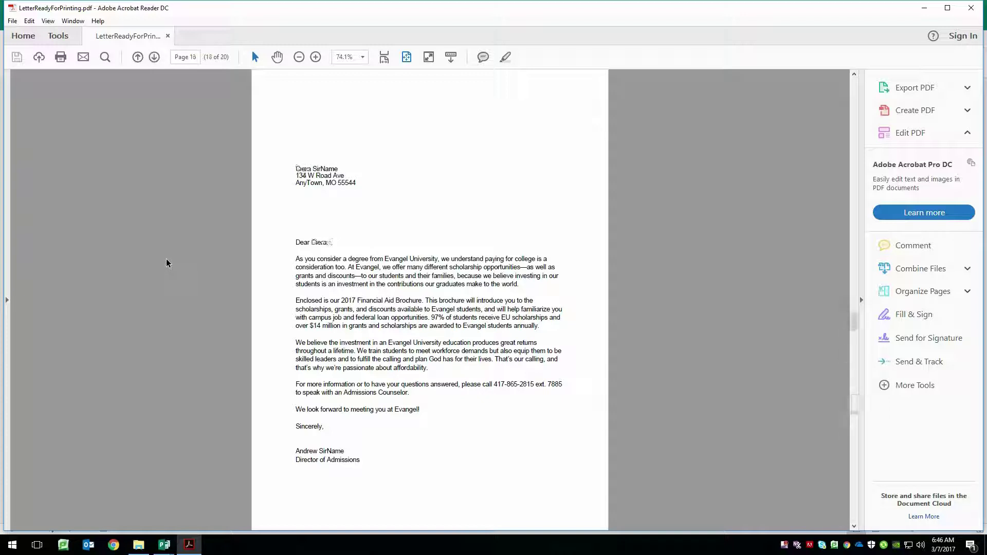
pyautogui.scroll(6, 166, 263)
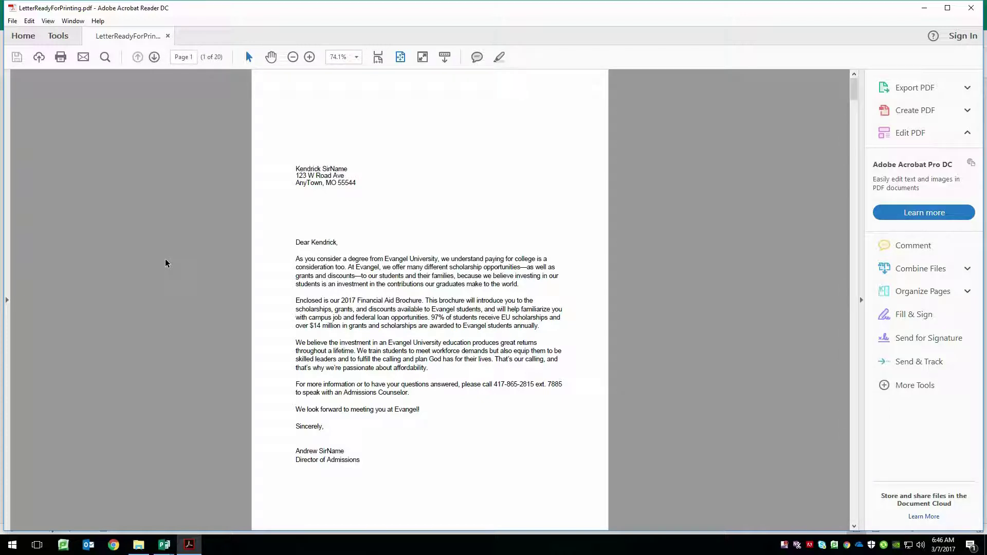